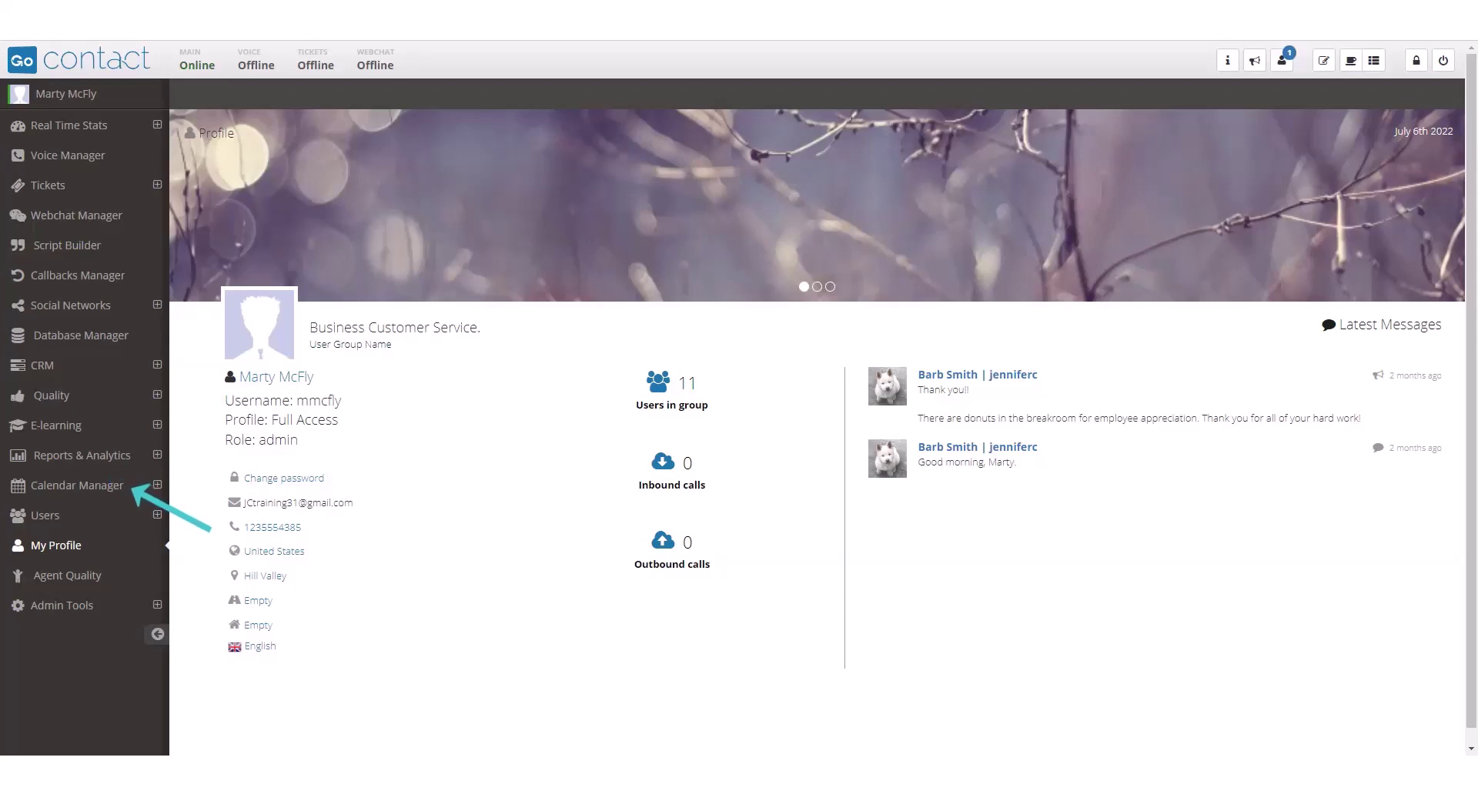
Step: Create a new event in Calendar Manager named "Book Club" with the description "Weekly Book Club Meeting"
{"action": "left_click", "coordinate": [94, 498]}
{"action": "left_click", "coordinate": [120, 520]}
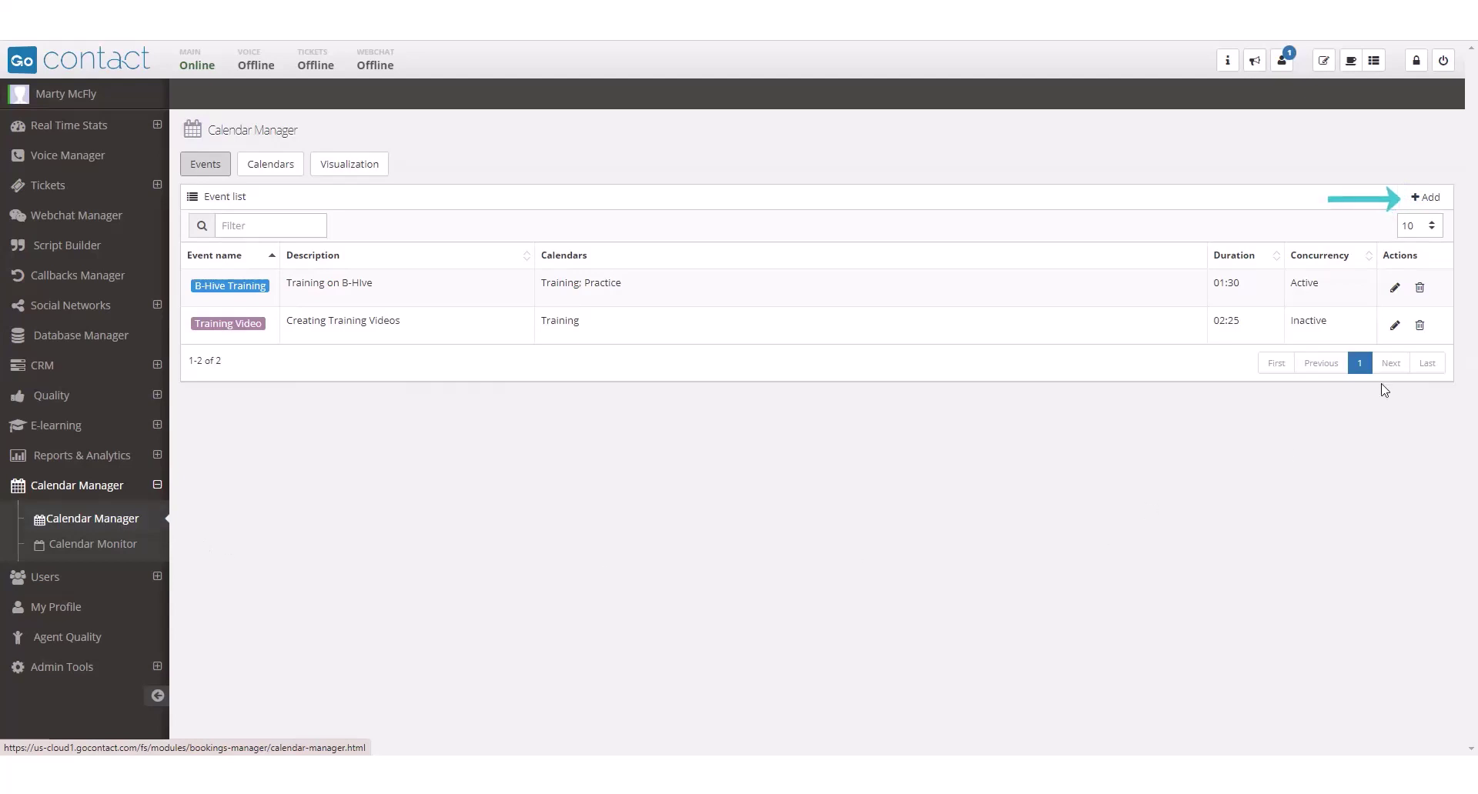
{"action": "left_click", "coordinate": [1424, 198]}
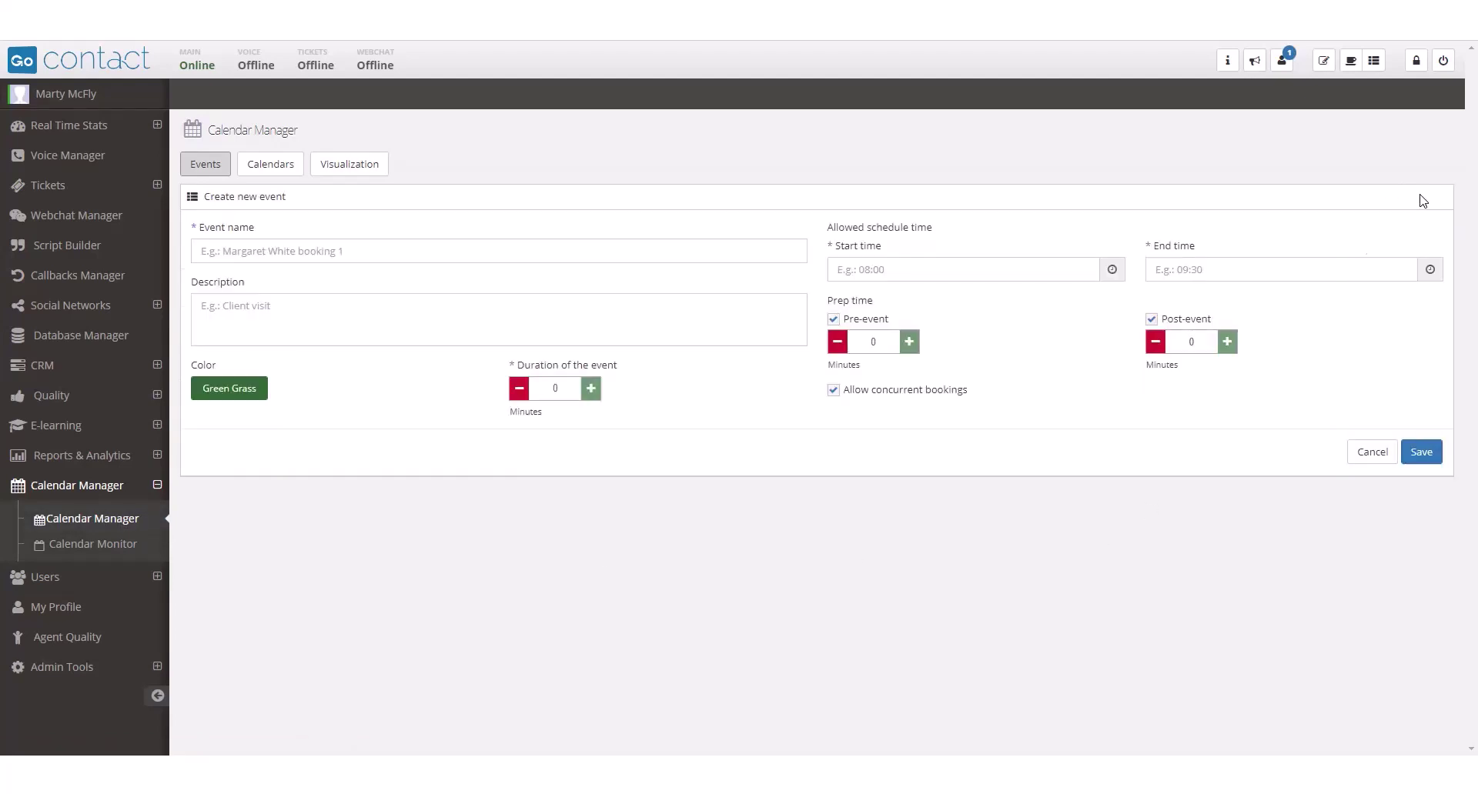
{"action": "left_click", "coordinate": [244, 252]}
{"action": "type", "text": "Book Club"}
{"action": "left_click", "coordinate": [220, 307]}
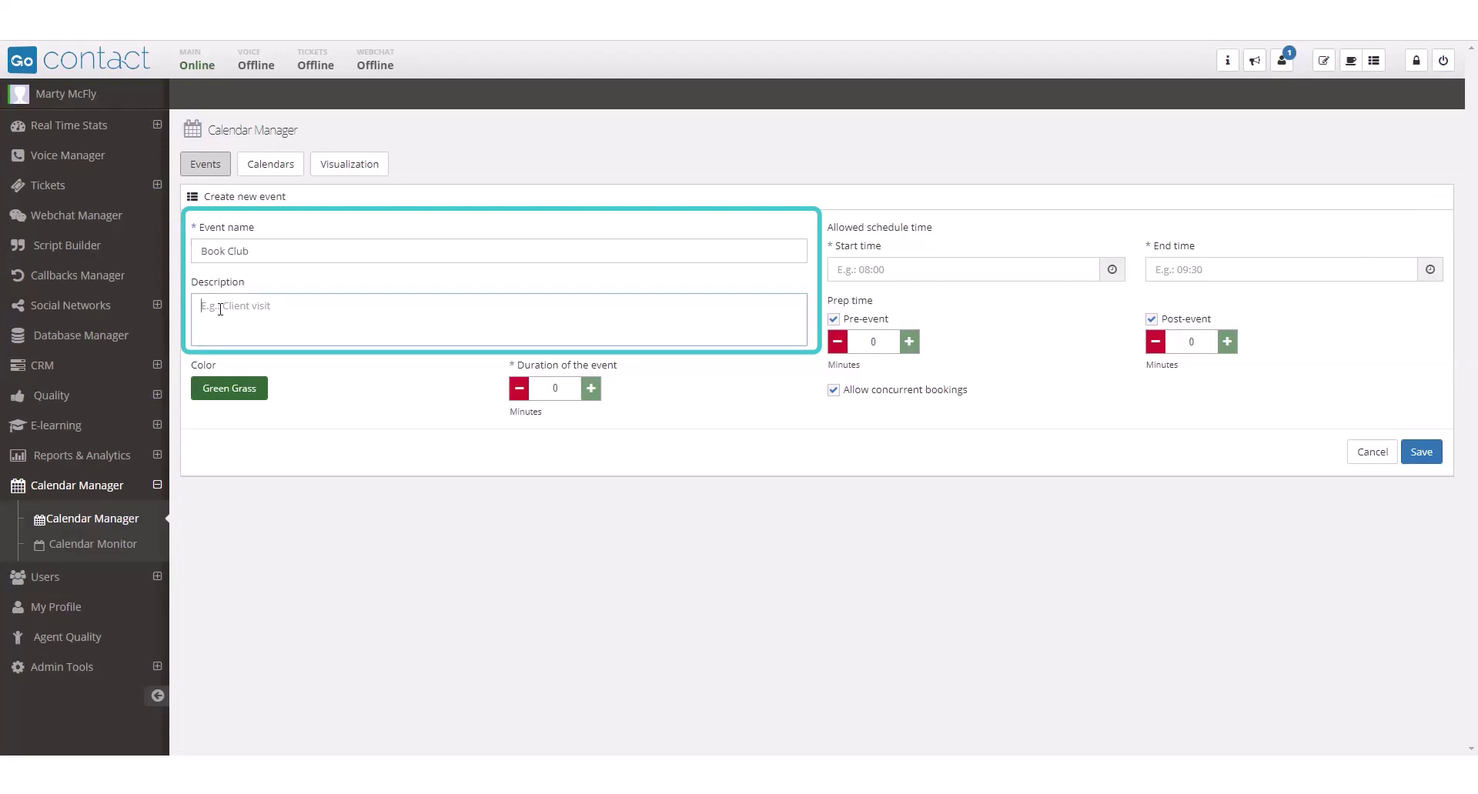
{"action": "type", "text": "Weekly Book Club Meeting"}
Step: Set the event's allowed schedule to 12:00–14:00, with 20 minutes of pre-event and 15 minutes of post-event prep time
{"action": "left_click", "coordinate": [839, 270]}
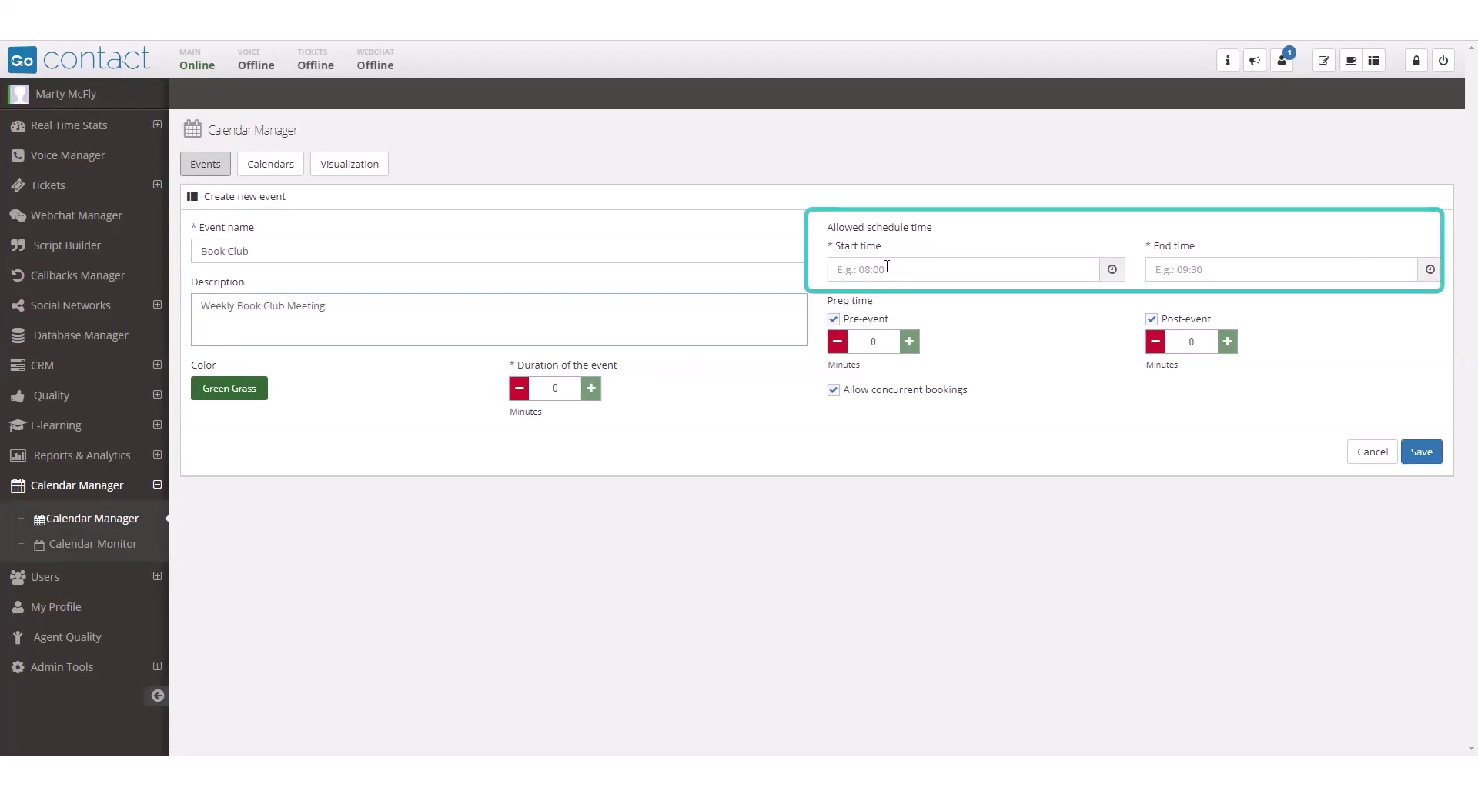
{"action": "left_click", "coordinate": [901, 269]}
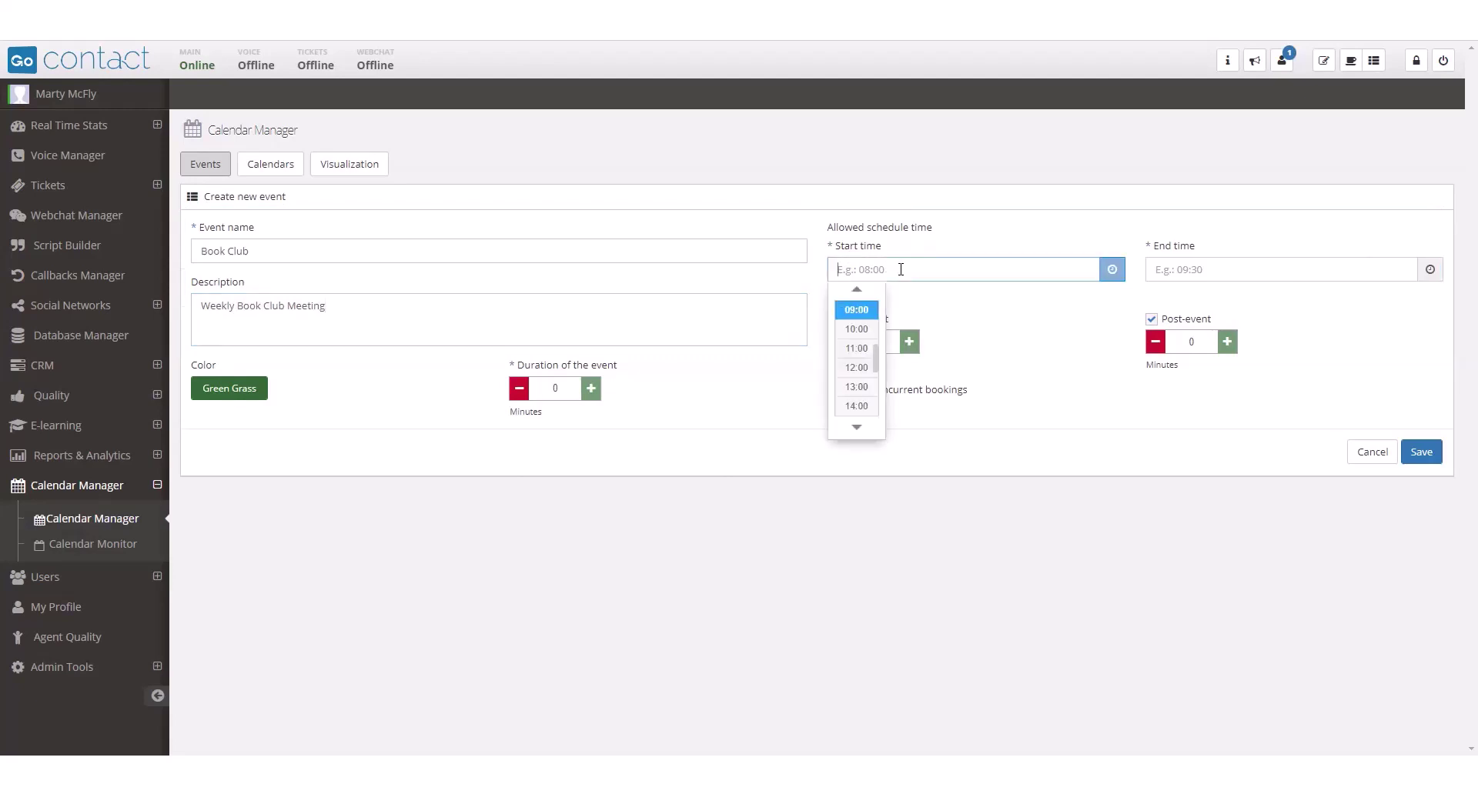
{"action": "left_click", "coordinate": [857, 367]}
{"action": "left_click", "coordinate": [865, 341]}
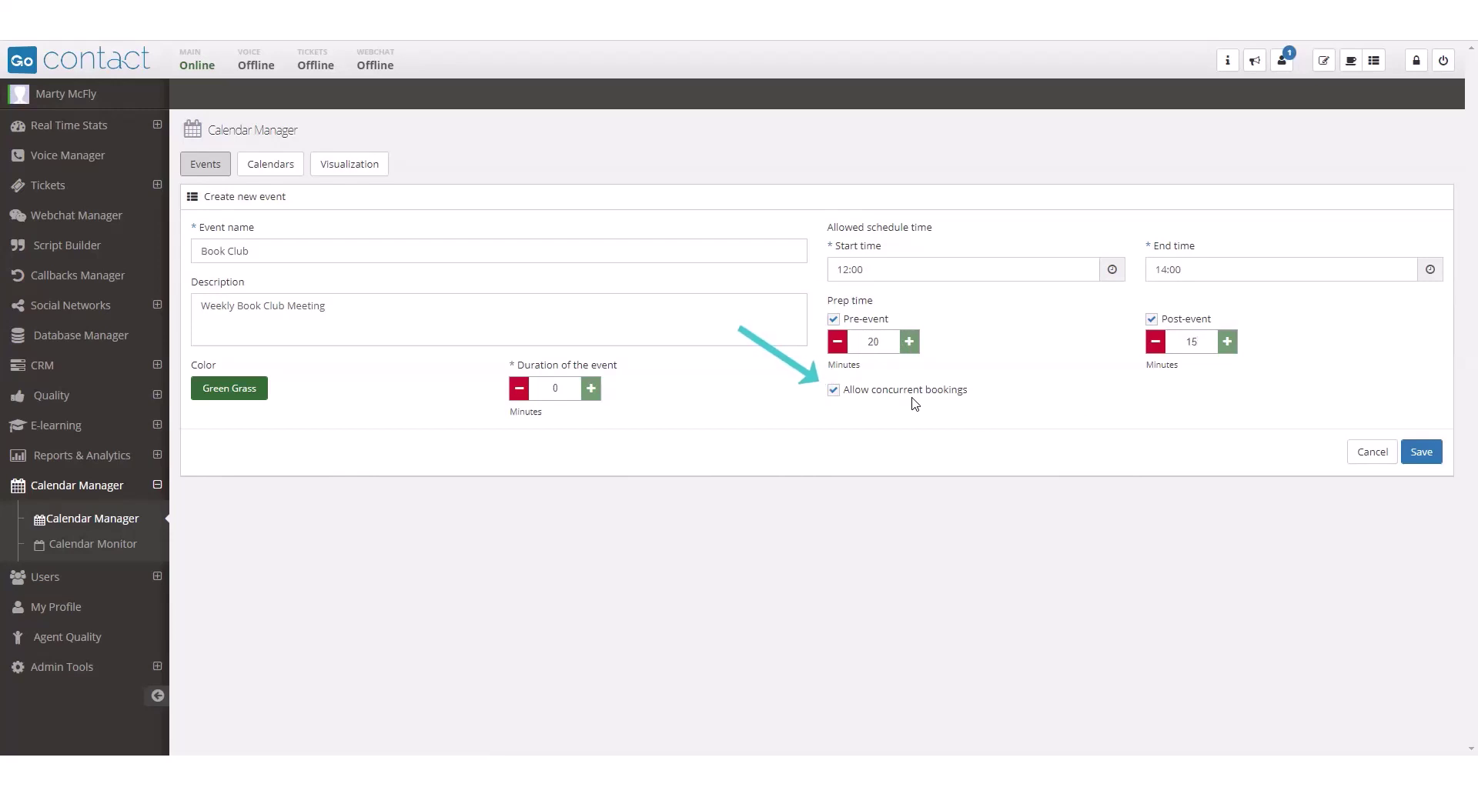
Step: Set the event's duration to 60 minutes and its color to Magenta, and save the event
{"action": "left_click", "coordinate": [546, 383]}
{"action": "type", "text": "6"}
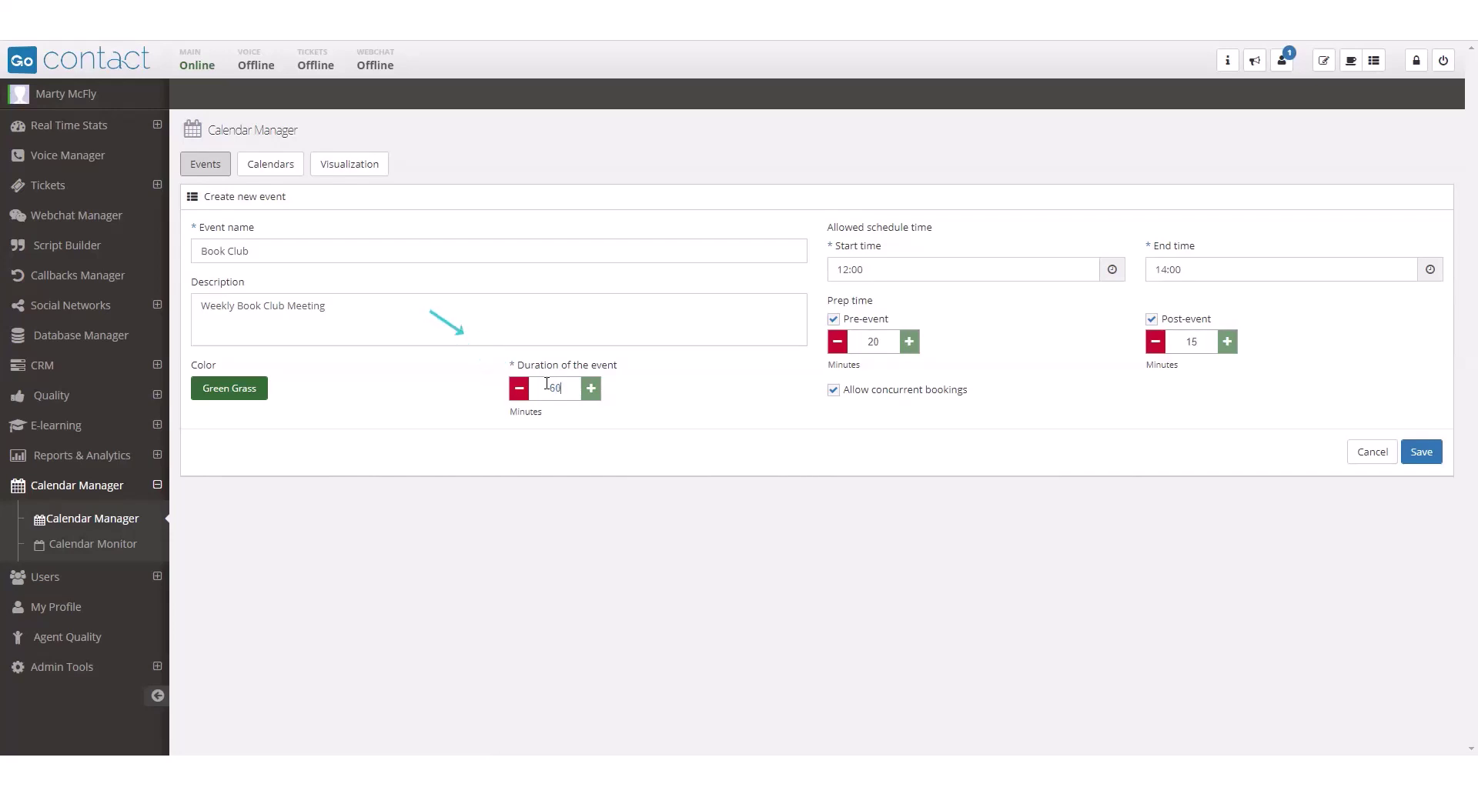
{"action": "left_click", "coordinate": [235, 391]}
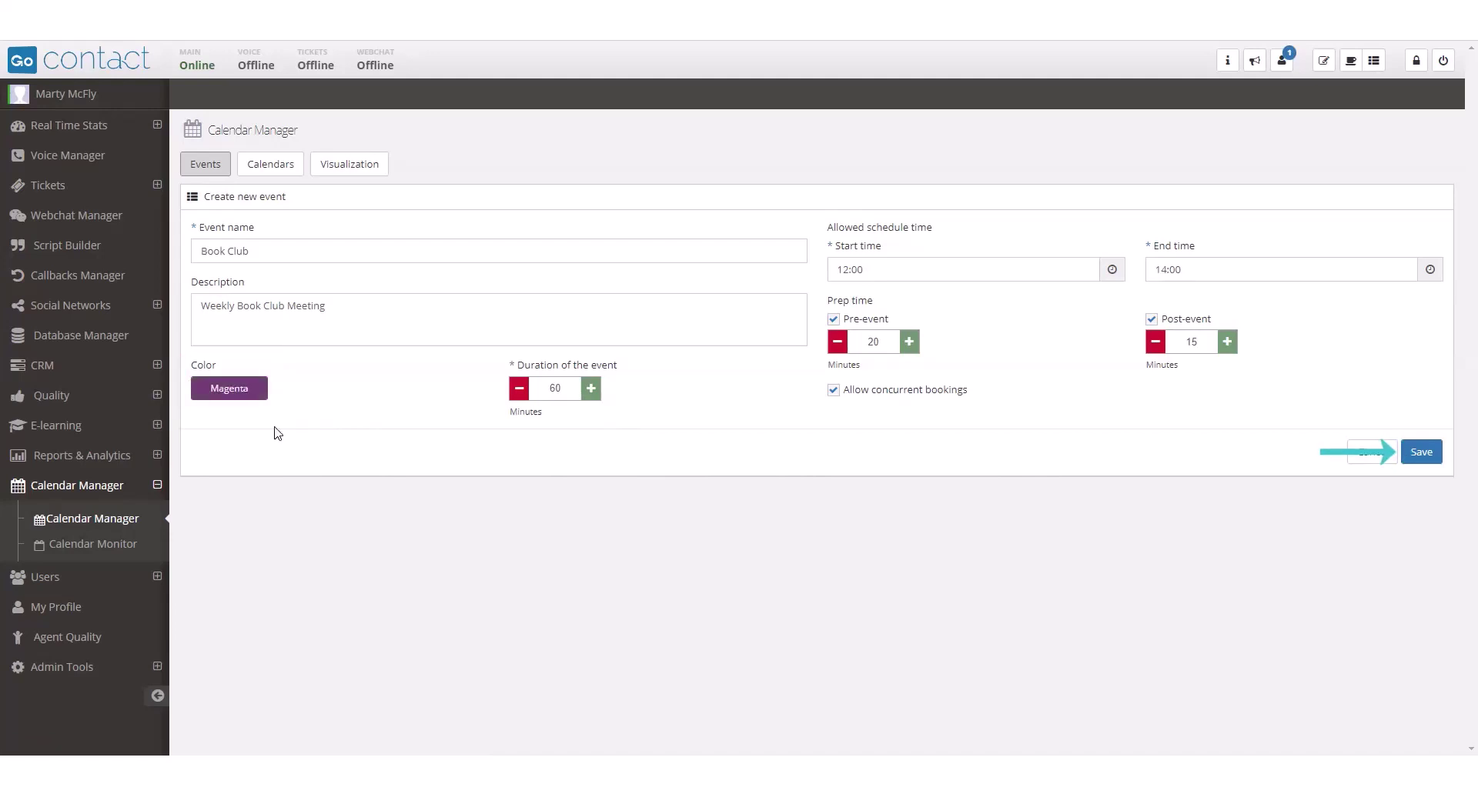
{"action": "left_click", "coordinate": [1423, 453]}
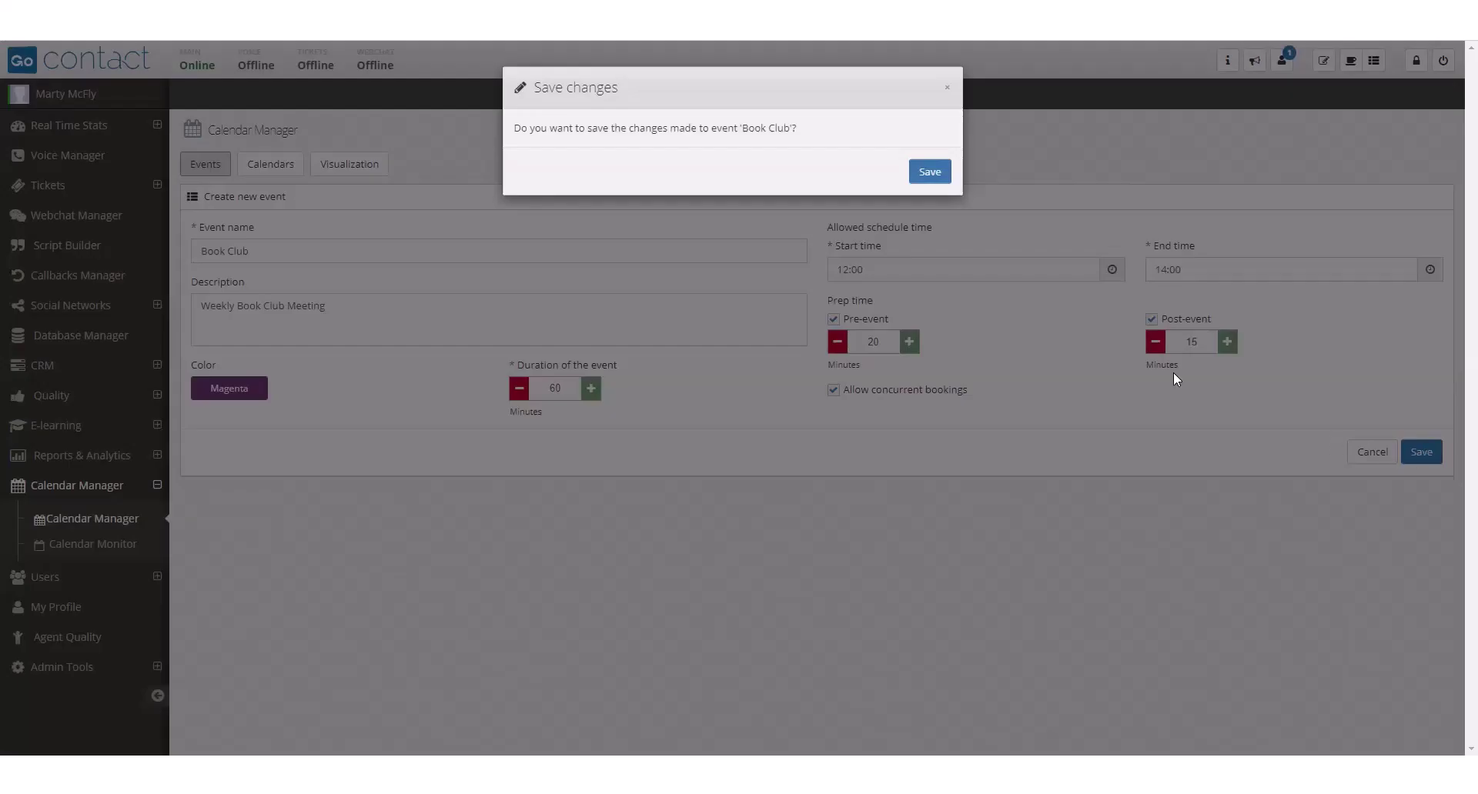
{"action": "left_click", "coordinate": [938, 194]}
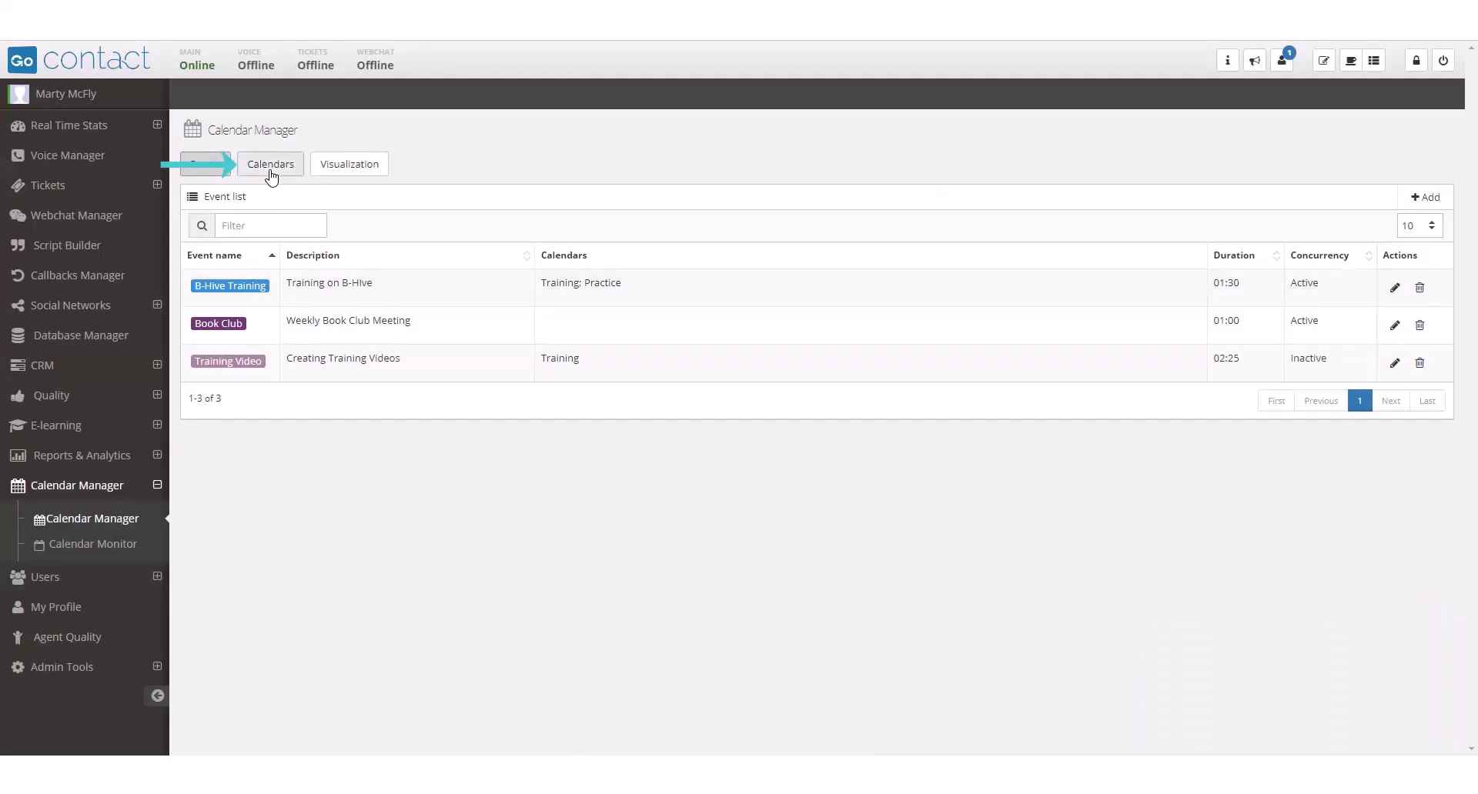
Step: Add a new calendar named "Guest Services" with the calendar reference 1234
{"action": "left_click", "coordinate": [271, 164]}
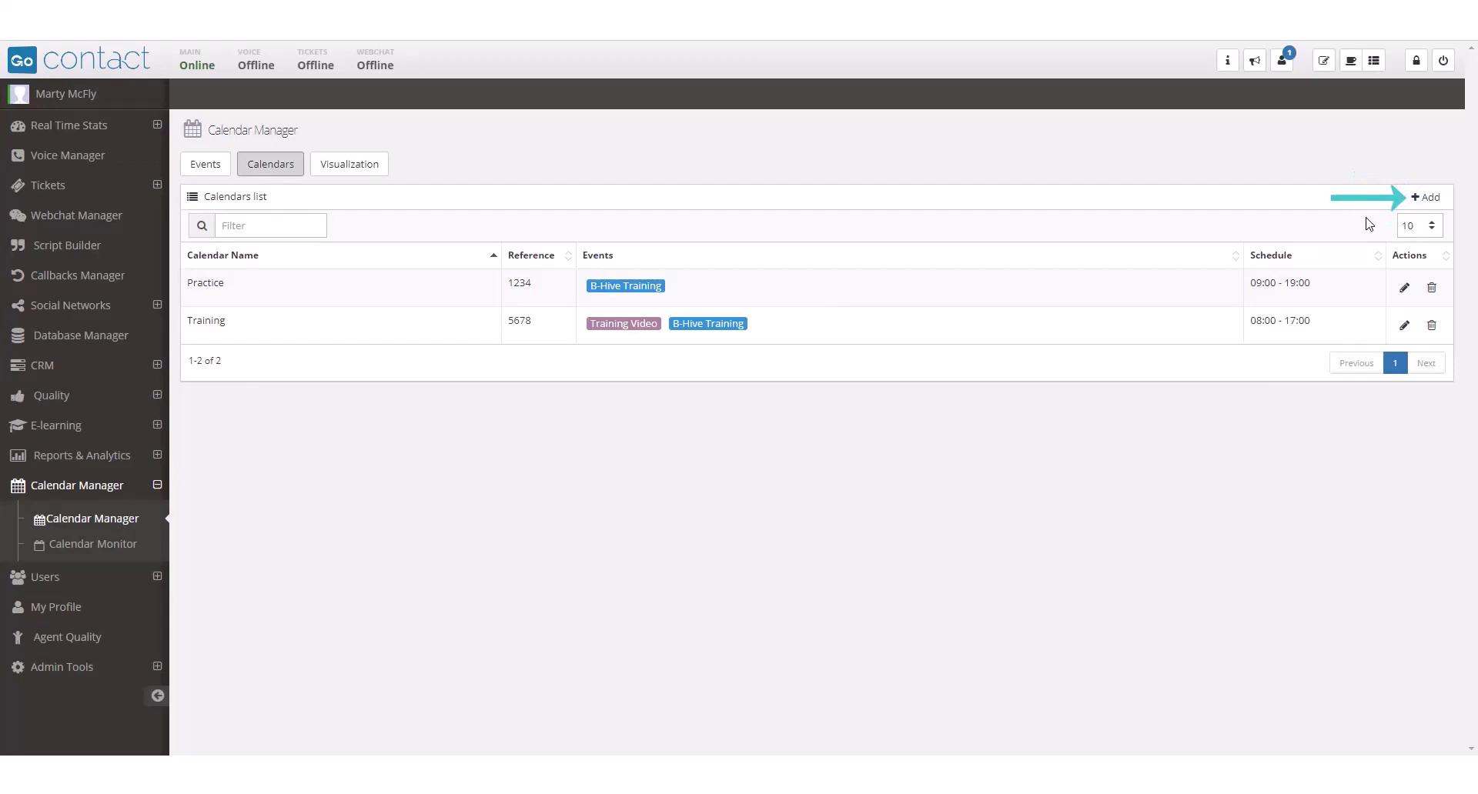
{"action": "left_click", "coordinate": [1419, 202]}
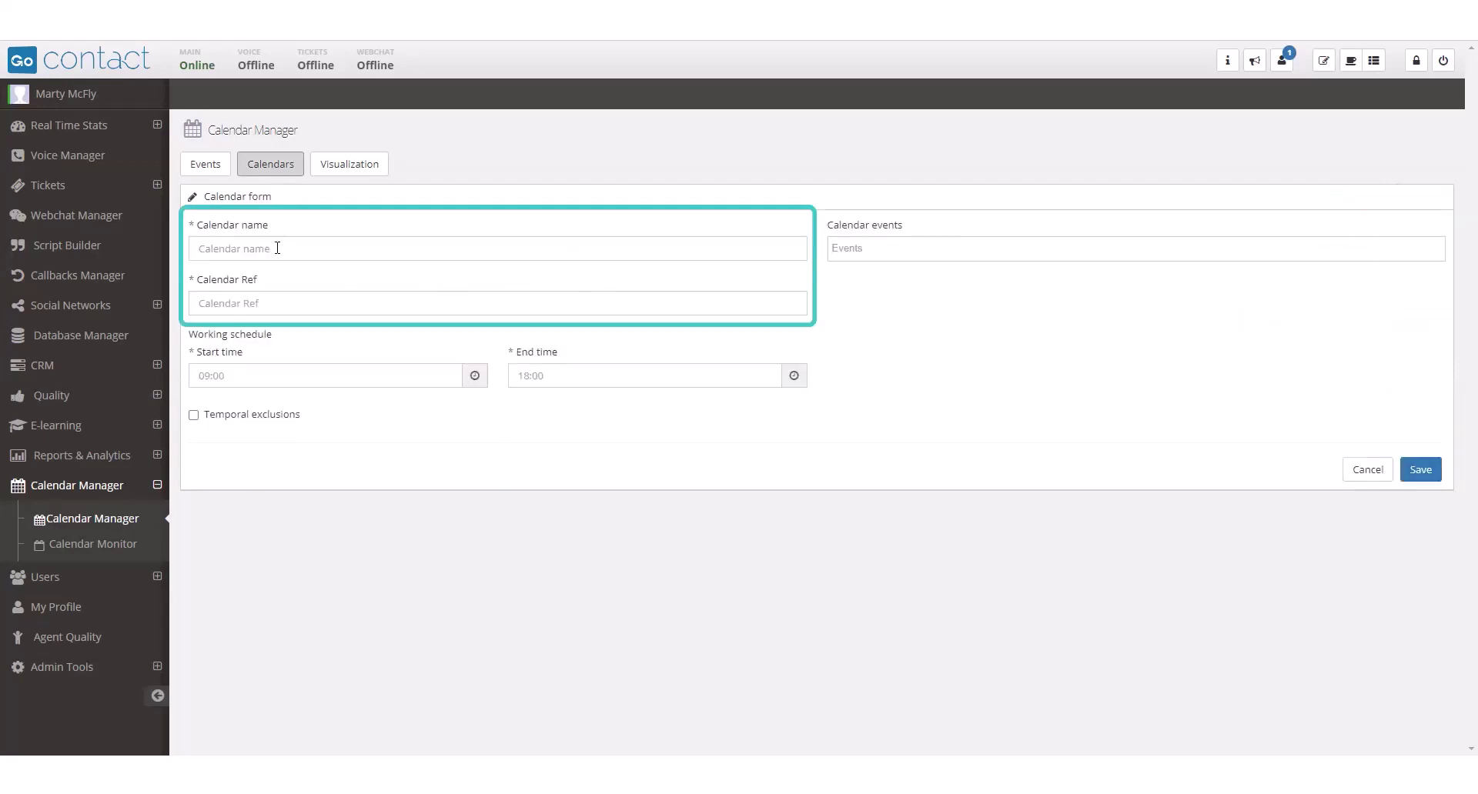
{"action": "left_click", "coordinate": [232, 247]}
{"action": "type", "text": "Guest Services"}
{"action": "left_click", "coordinate": [216, 302]}
{"action": "type", "text": "1234"}
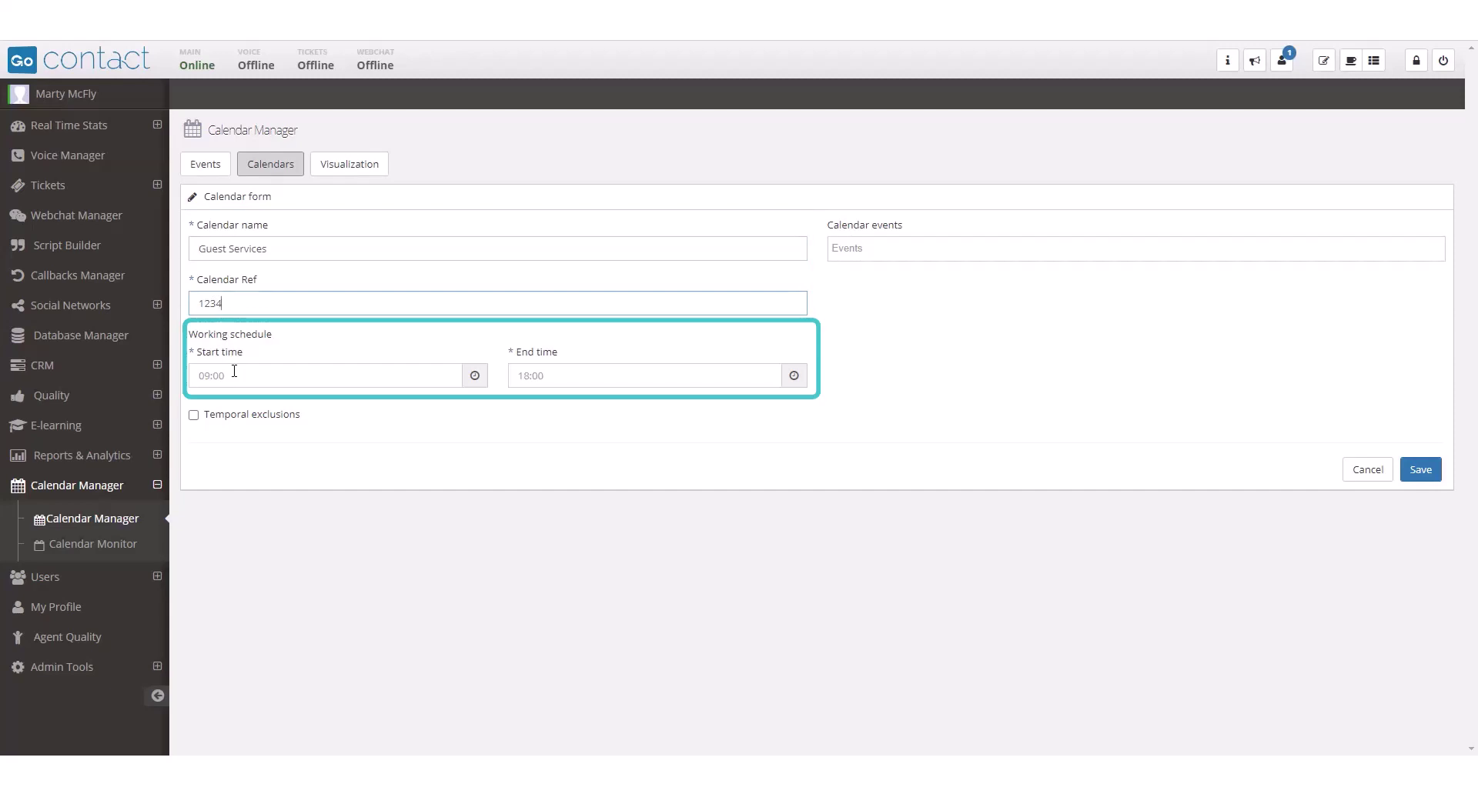
Step: Set the calendar's working schedule to start at 08:00 and end at 21:00
{"action": "left_click", "coordinate": [234, 372]}
{"action": "type", "text": "08:00"}
{"action": "key", "text": "Tab"}
{"action": "type", "text": "21:00"}
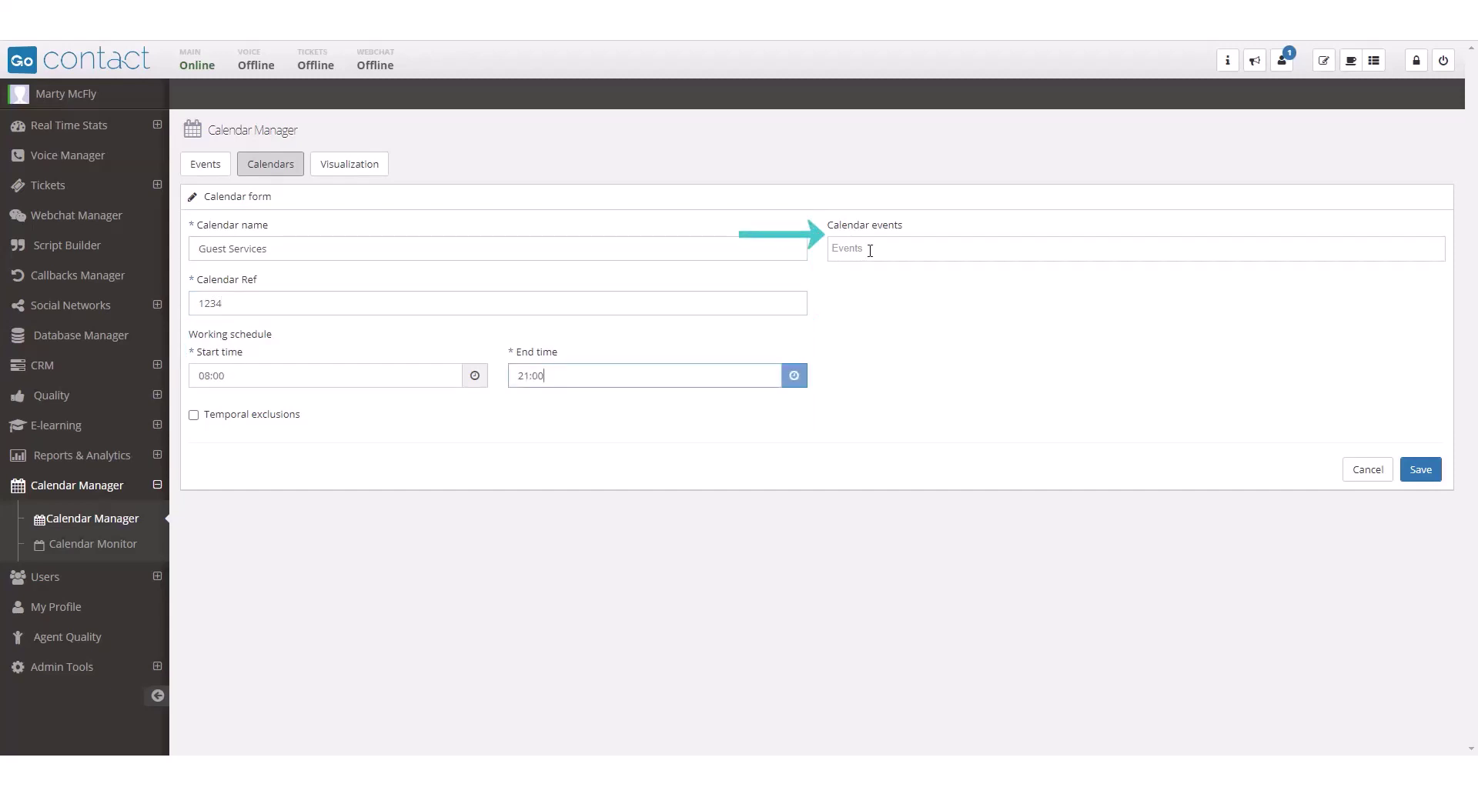
Step: Assign the Book Club and Training Video events to the Guest Services calendar
{"action": "left_click", "coordinate": [869, 250]}
{"action": "left_click", "coordinate": [868, 293]}
{"action": "left_click", "coordinate": [885, 277]}
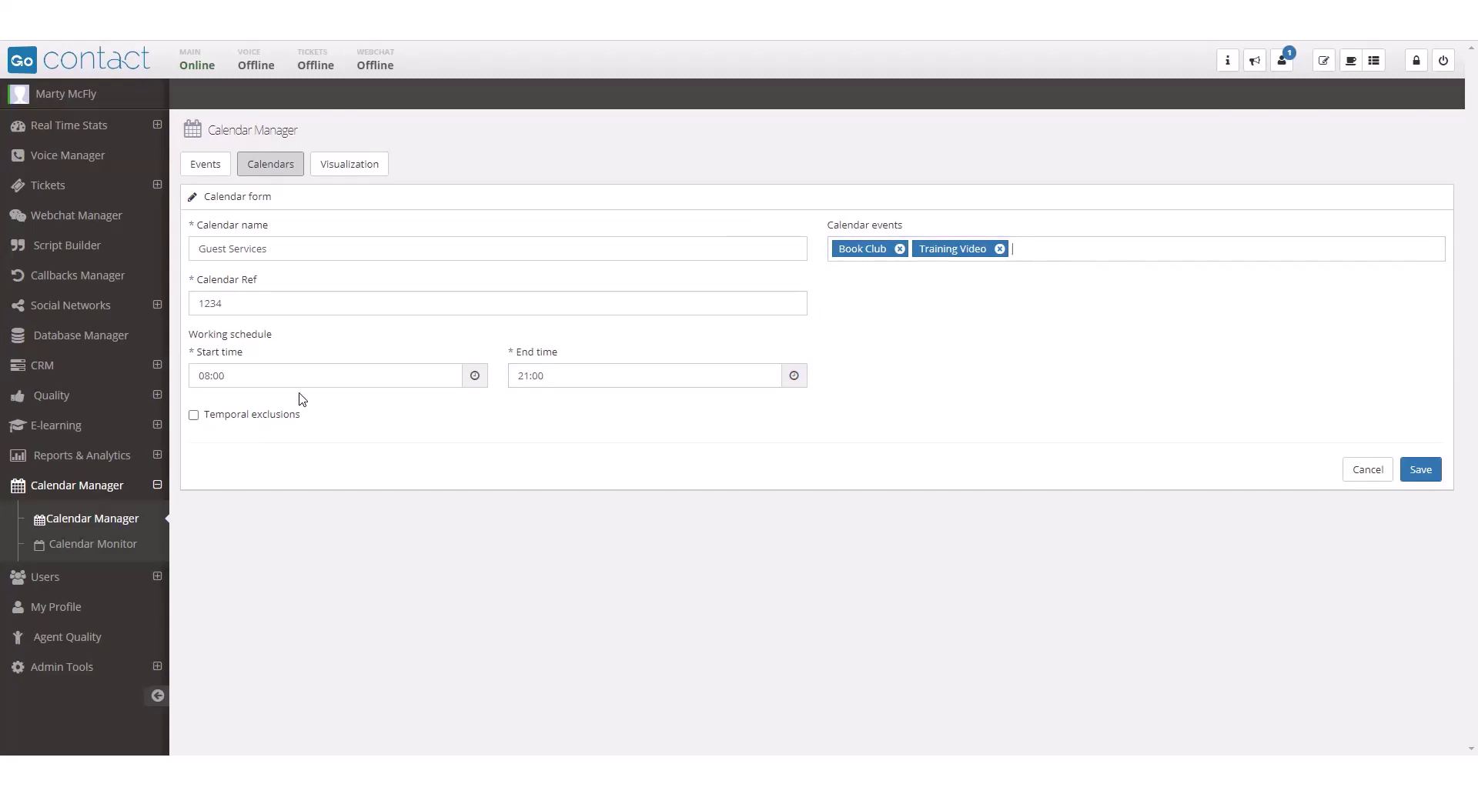
Step: Enable temporal exclusions and add a weekly exclusion for Saturday and Sunday from 08:00 to 21:00
{"action": "left_click", "coordinate": [194, 416]}
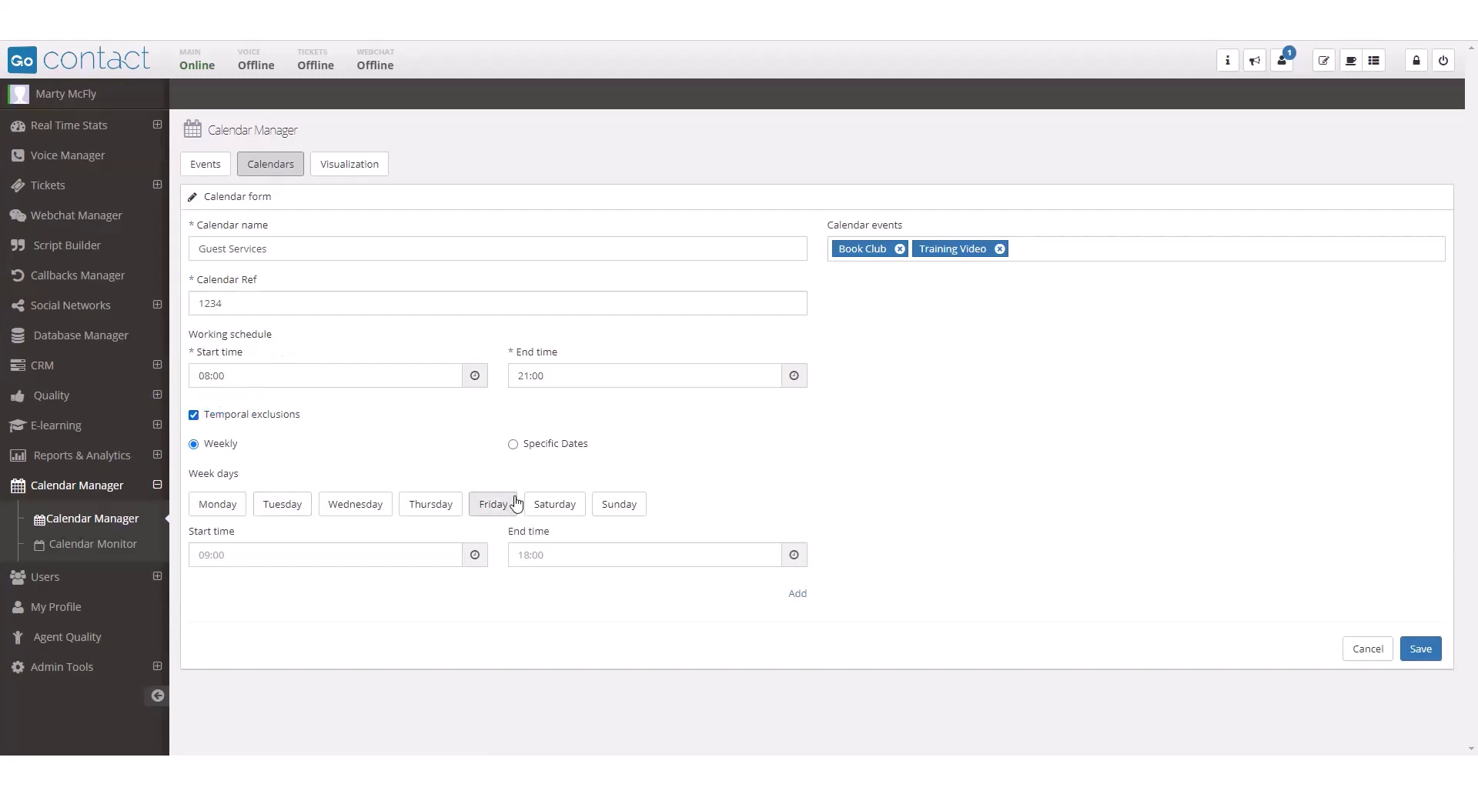
{"action": "left_click", "coordinate": [551, 509]}
{"action": "left_click", "coordinate": [611, 511]}
{"action": "left_click", "coordinate": [256, 555]}
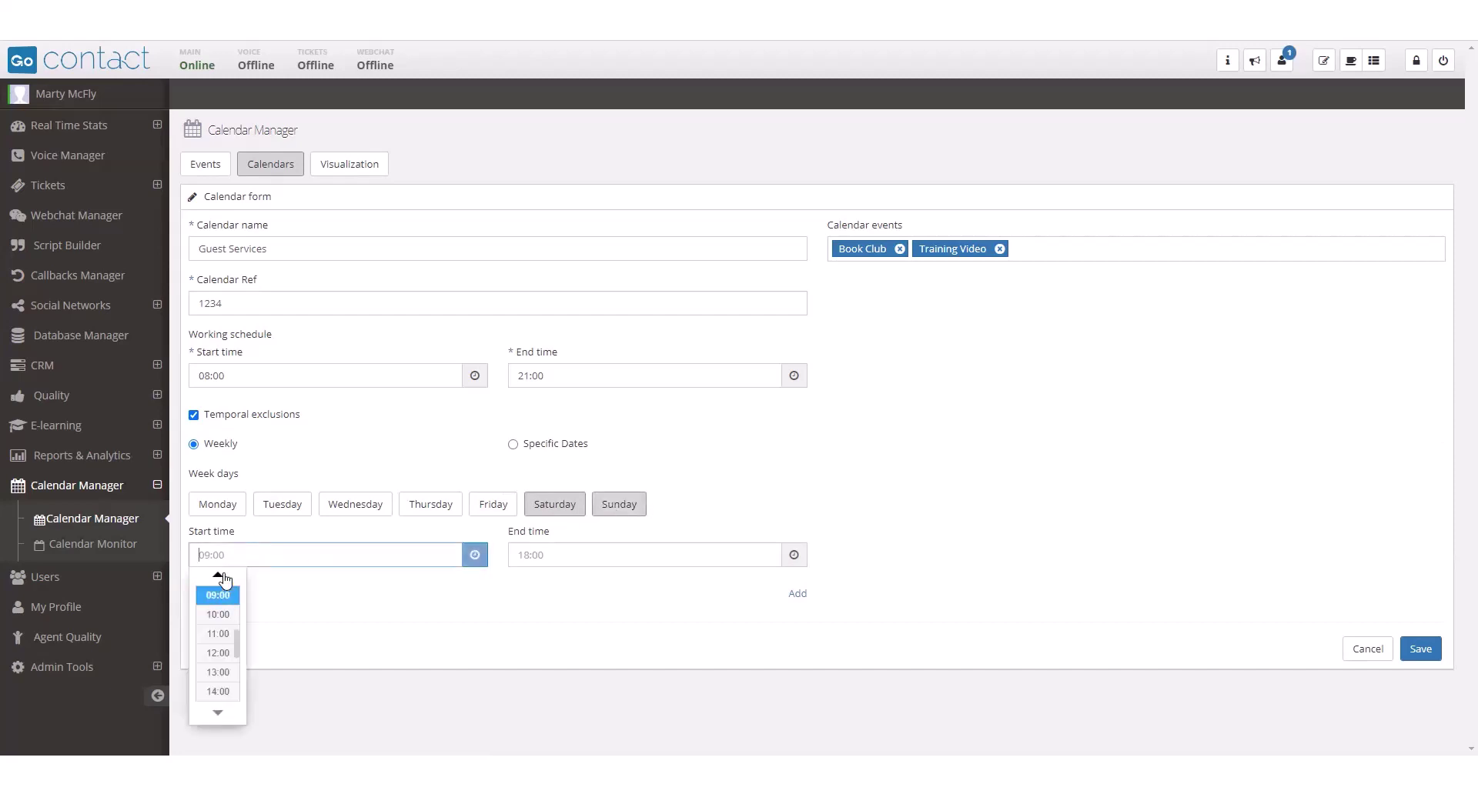
{"action": "left_click", "coordinate": [218, 574]}
{"action": "left_click", "coordinate": [218, 595]}
{"action": "left_click", "coordinate": [559, 555]}
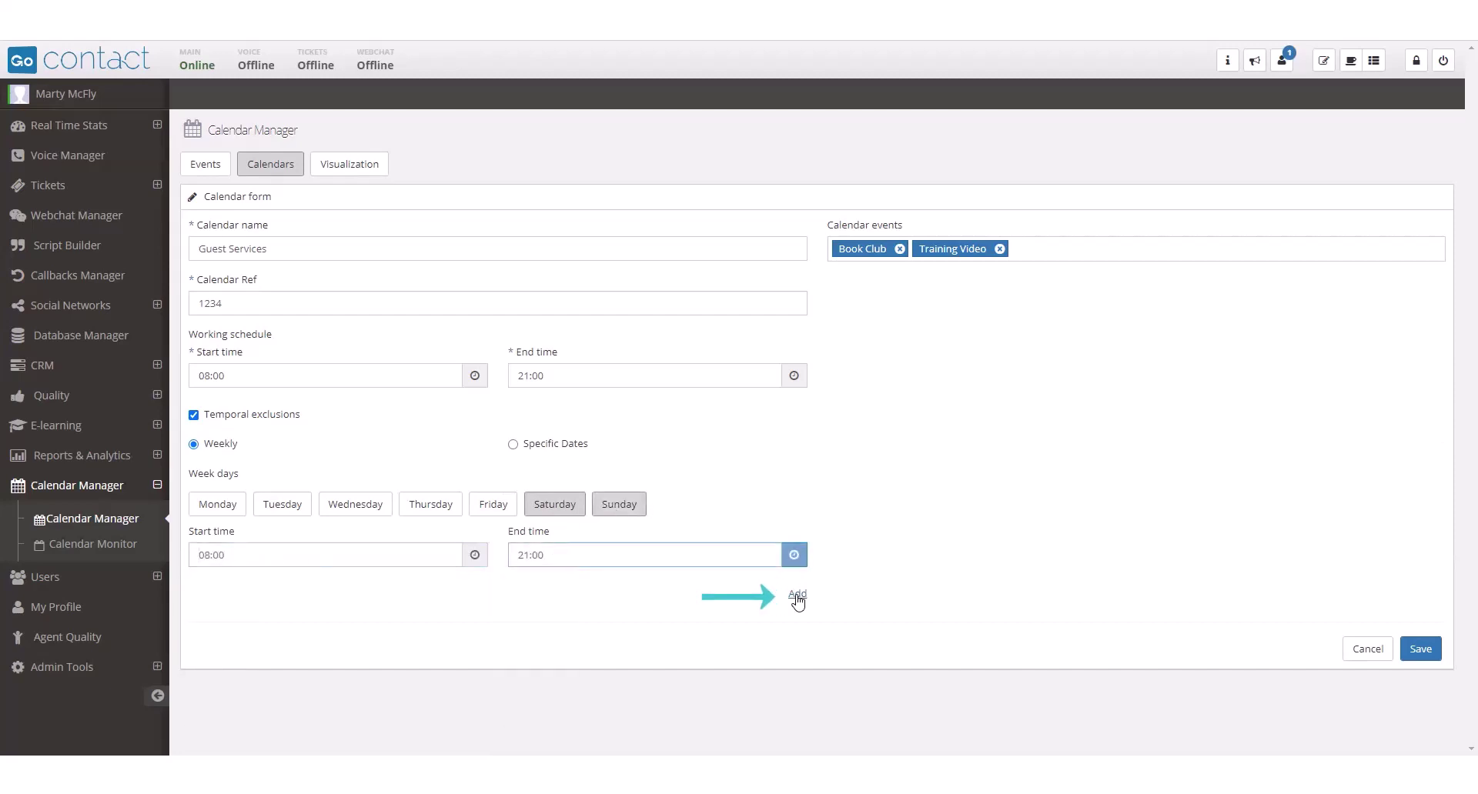
{"action": "left_click", "coordinate": [797, 597]}
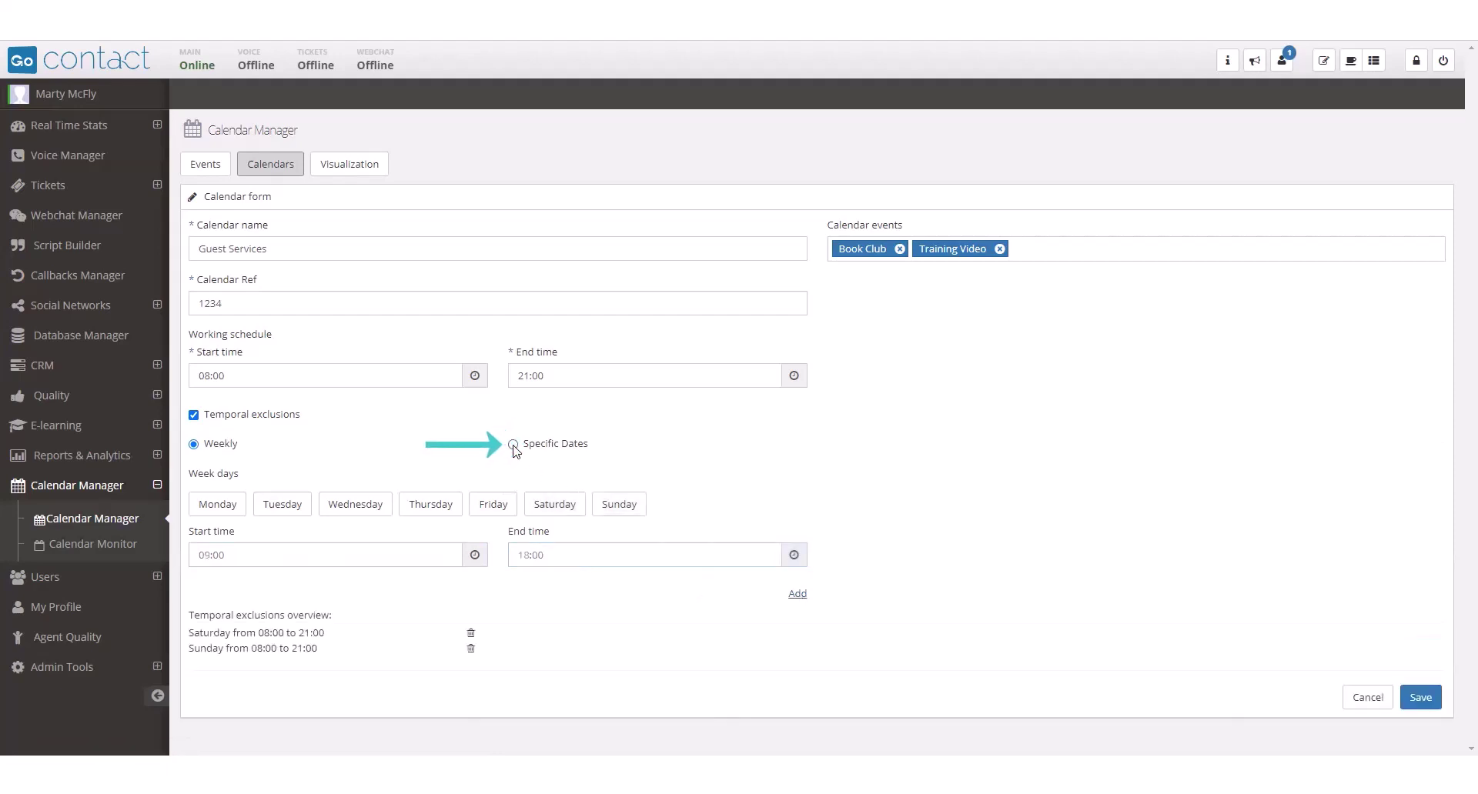
Step: Add an annually repeating specific-date exclusion for 2022-07-04 from 08:00 to 21:00, and save the Guest Services calendar
{"action": "left_click", "coordinate": [514, 445]}
{"action": "left_click", "coordinate": [255, 497]}
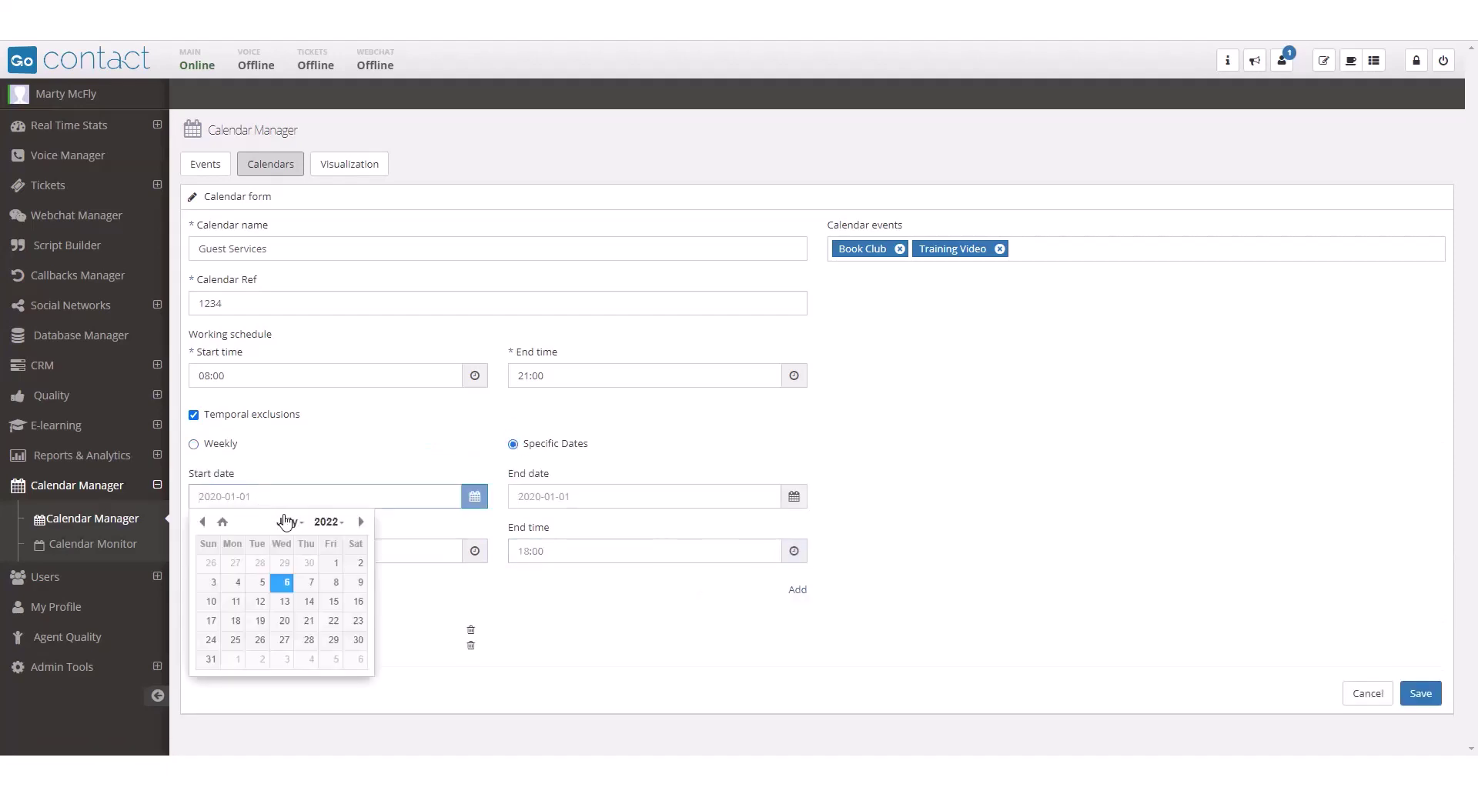
{"action": "left_click", "coordinate": [237, 583]}
{"action": "left_click", "coordinate": [217, 574]}
{"action": "left_click", "coordinate": [218, 591]}
{"action": "left_click", "coordinate": [582, 551]}
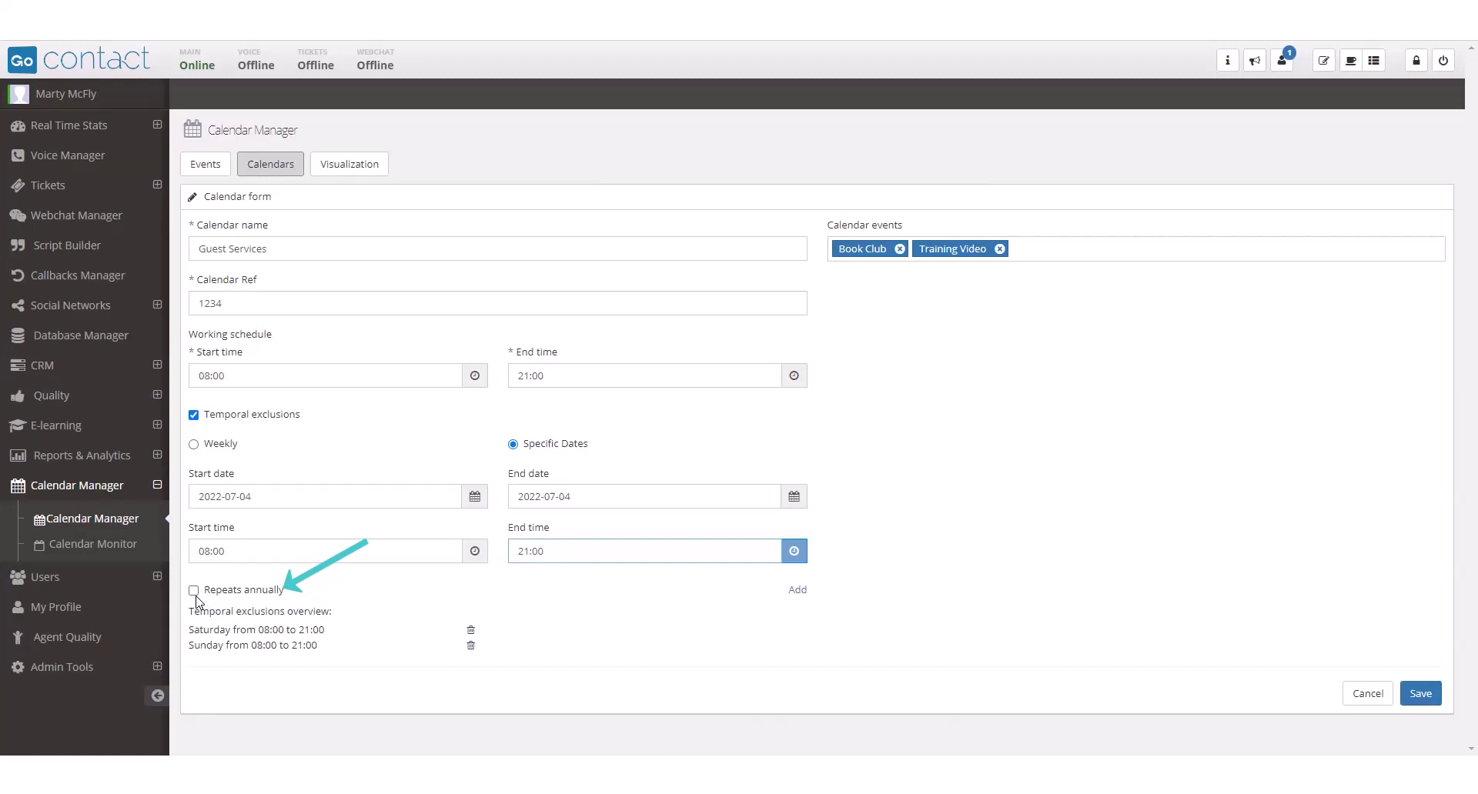
{"action": "left_click", "coordinate": [193, 591]}
{"action": "left_click", "coordinate": [798, 590]}
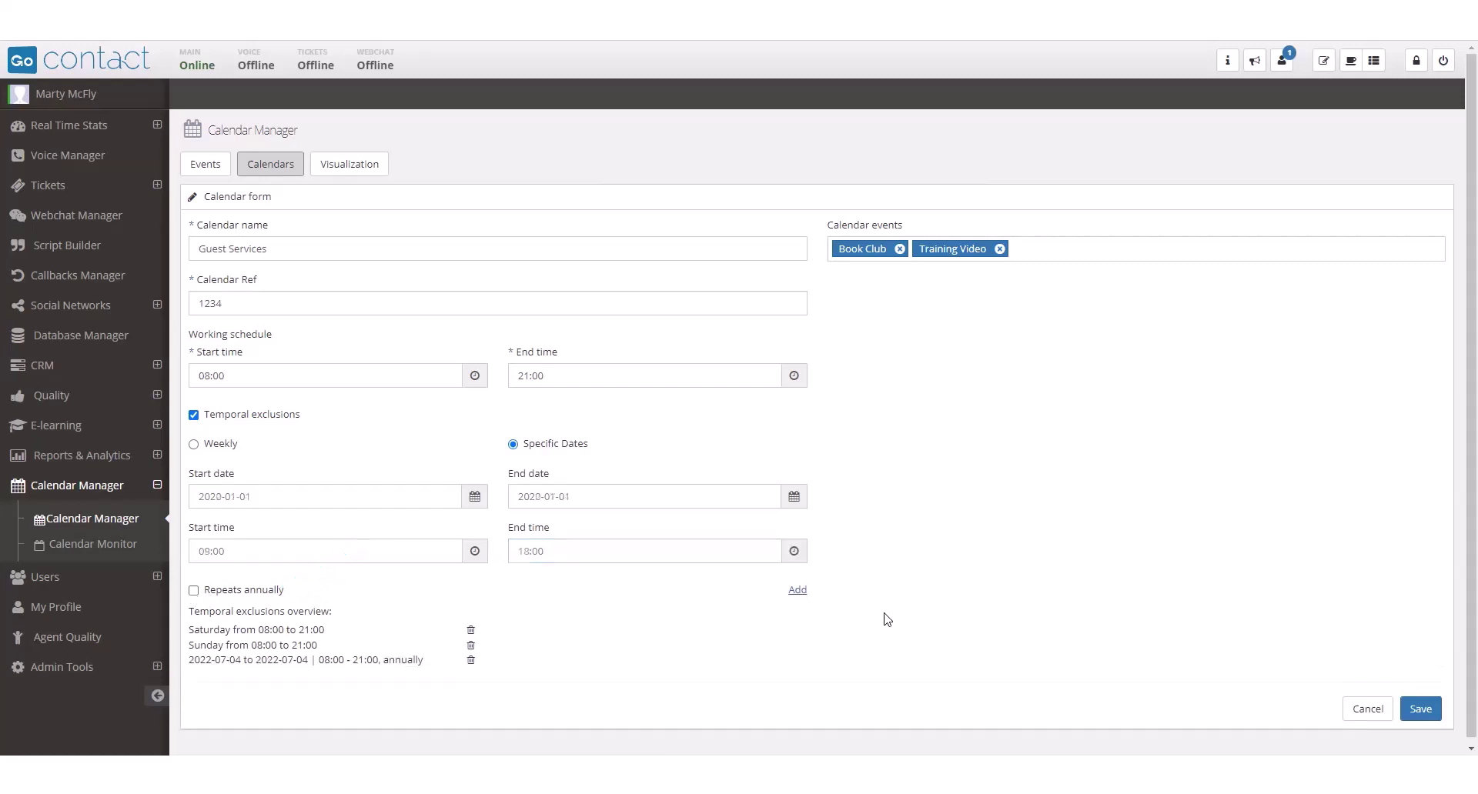
{"action": "left_click", "coordinate": [1424, 709]}
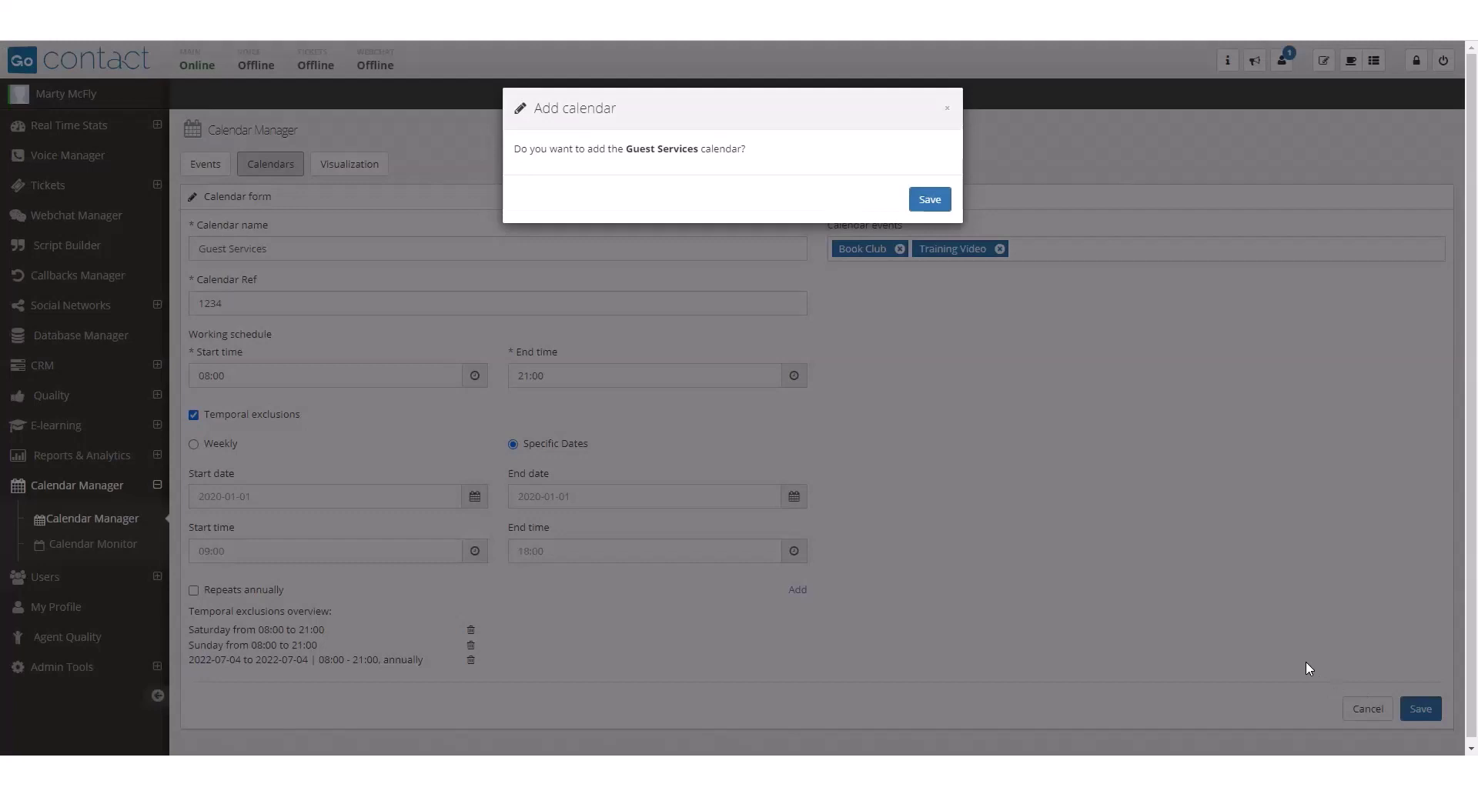
{"action": "left_click", "coordinate": [932, 200]}
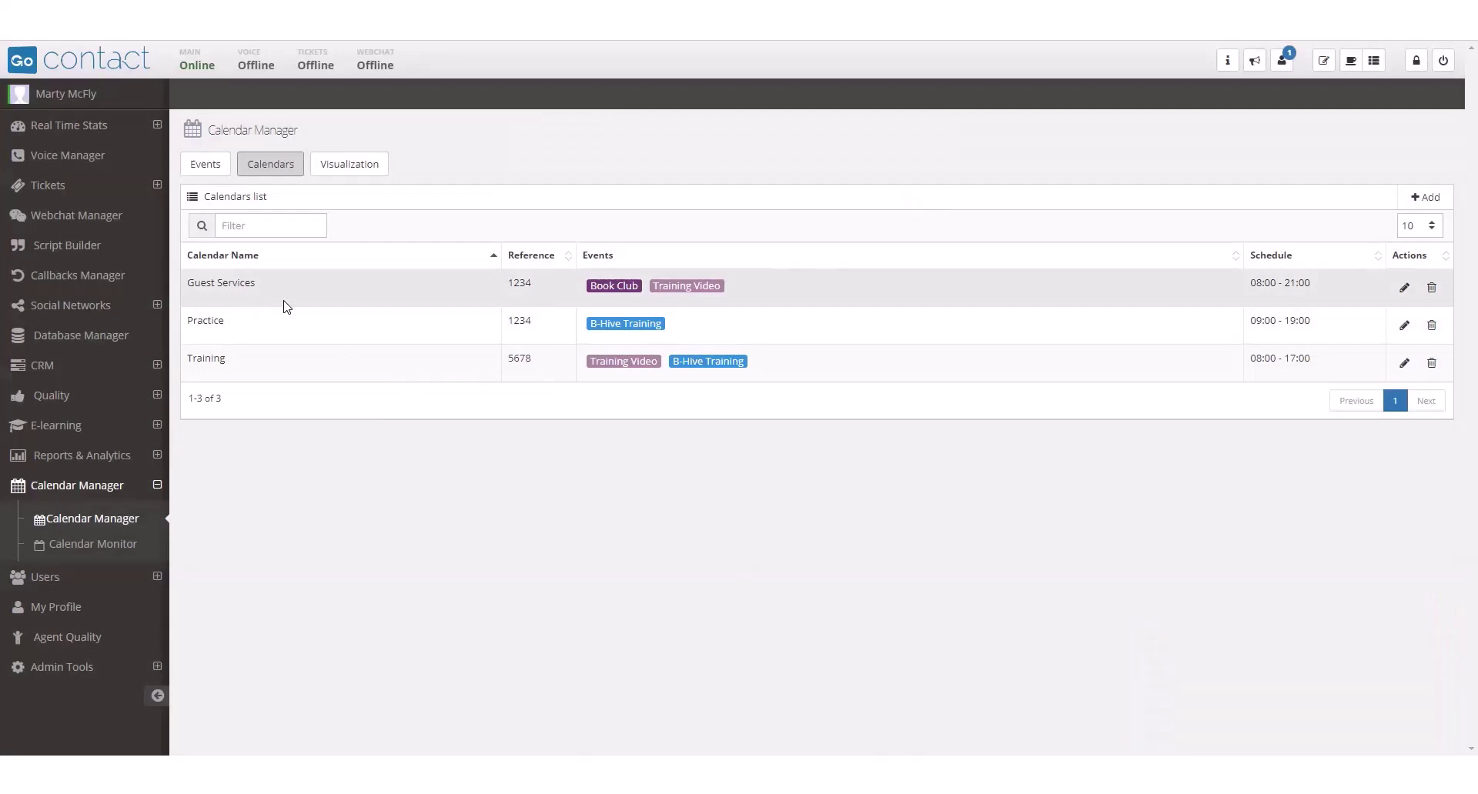
Step: View the calendars' weekly visualization with the Practice calendar hidden
{"action": "left_click", "coordinate": [365, 174]}
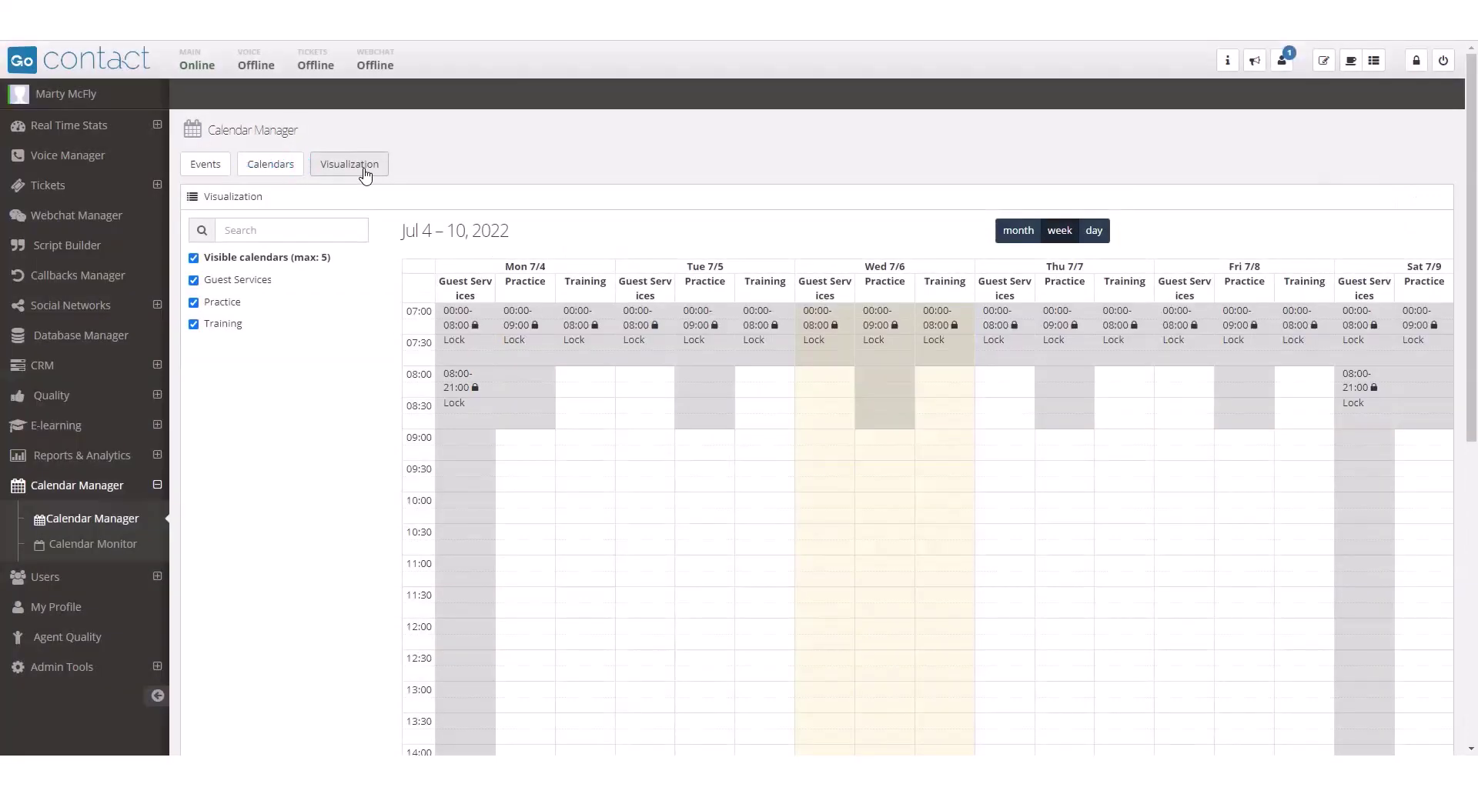
{"action": "left_click", "coordinate": [194, 302]}
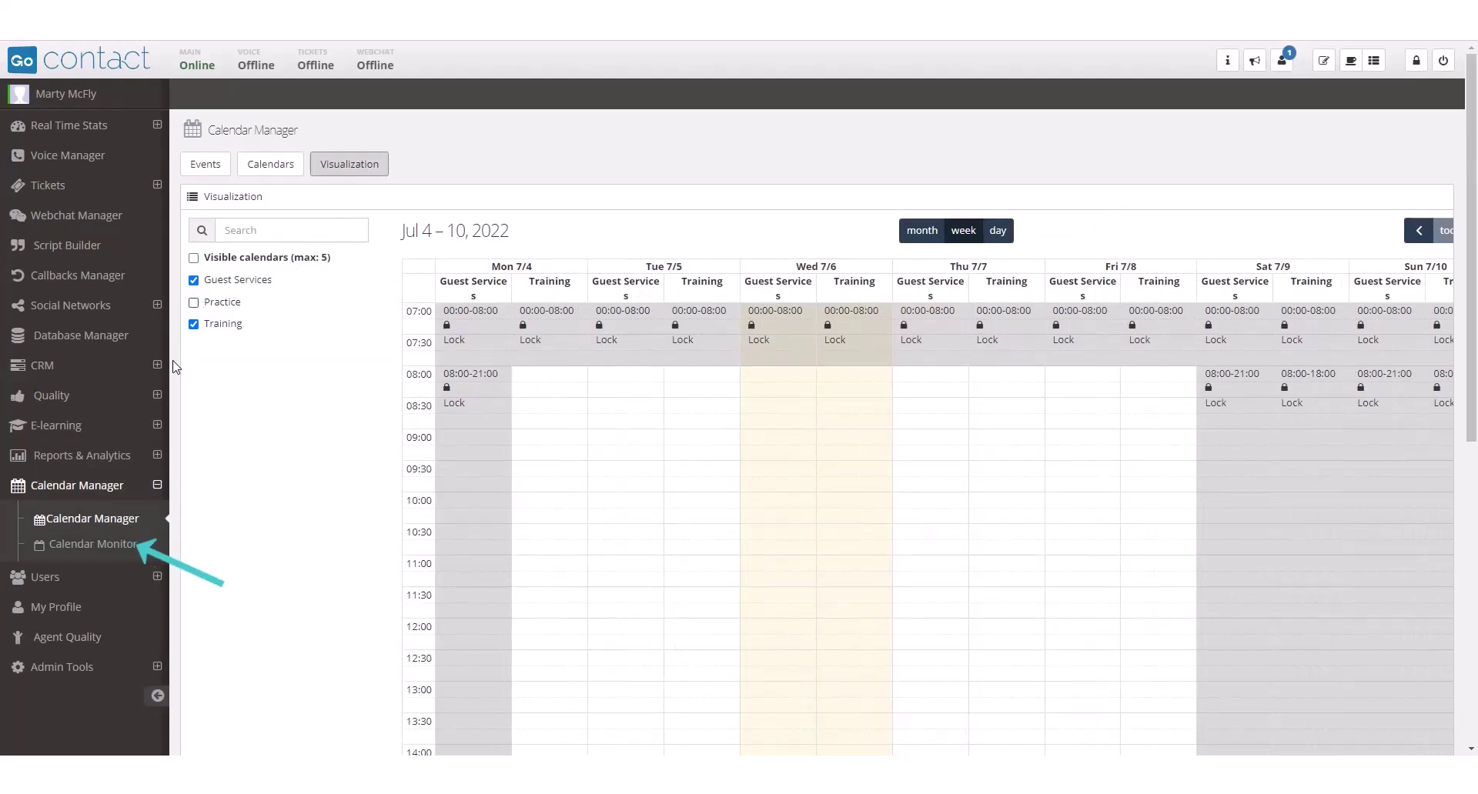
Step: Search Calendar Monitor for calendars of the outbound campaign Manic Monday for this week
{"action": "left_click", "coordinate": [100, 547]}
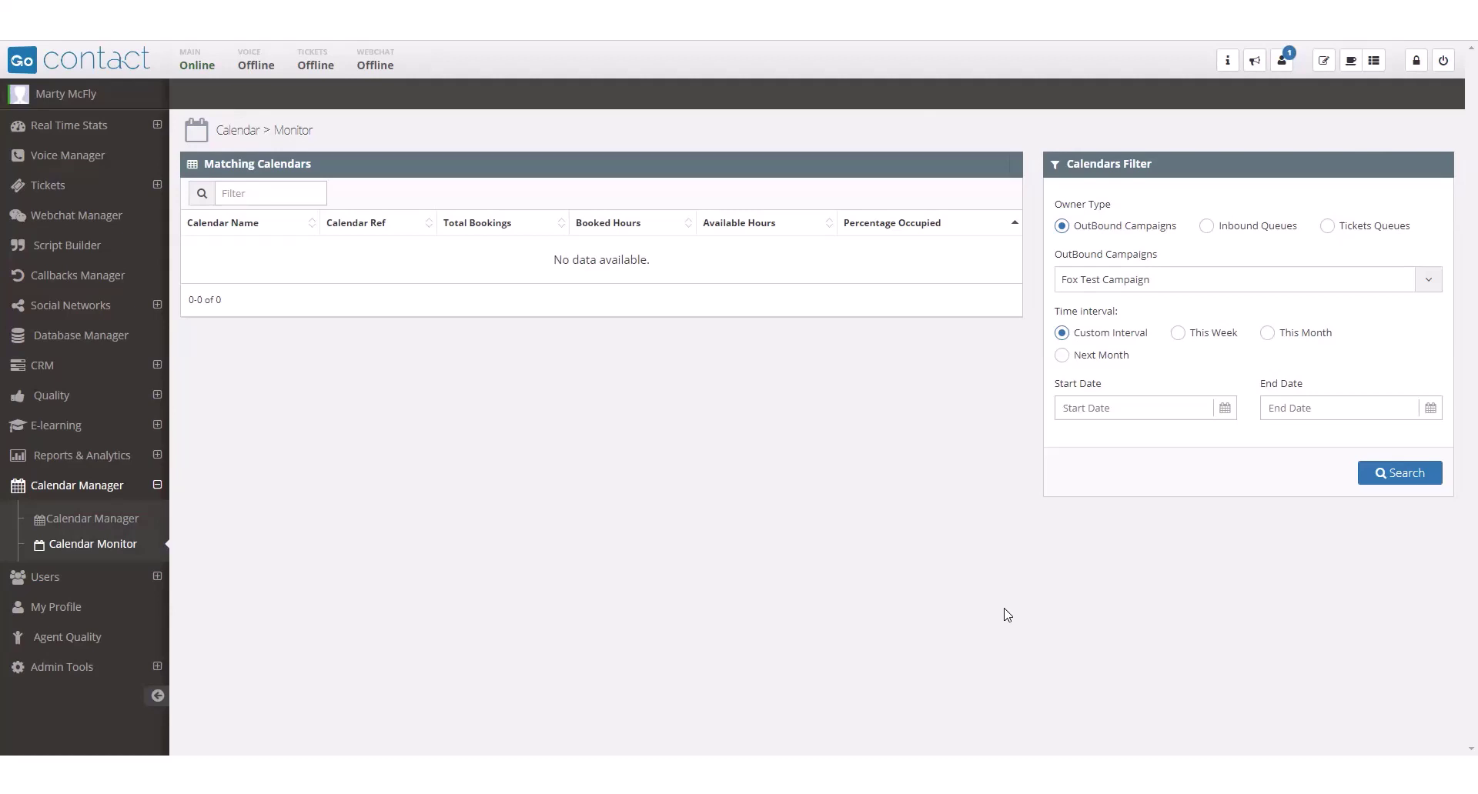
{"action": "left_click", "coordinate": [1299, 281]}
{"action": "left_click", "coordinate": [1184, 370]}
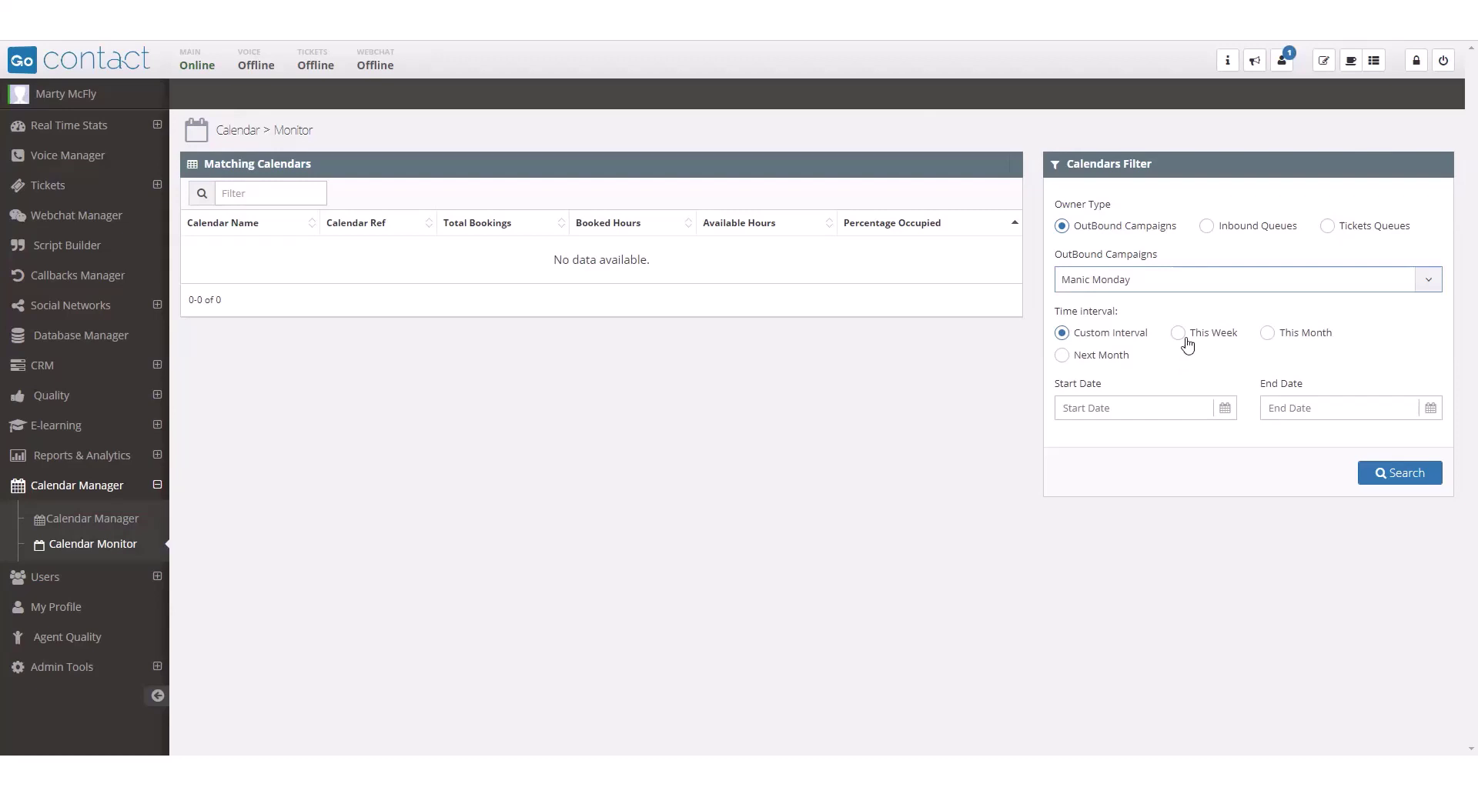
{"action": "left_click", "coordinate": [1178, 332]}
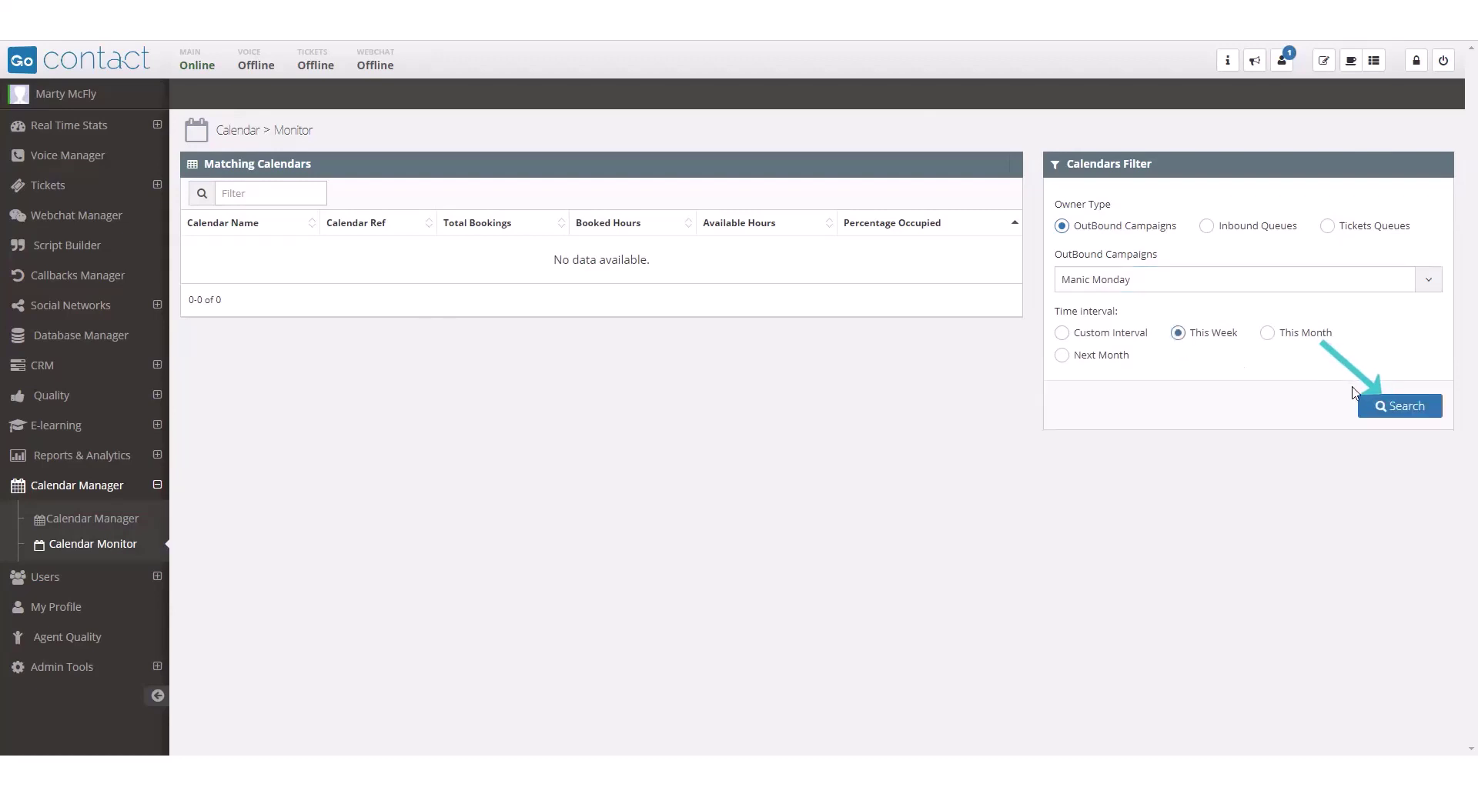
{"action": "left_click", "coordinate": [1382, 410]}
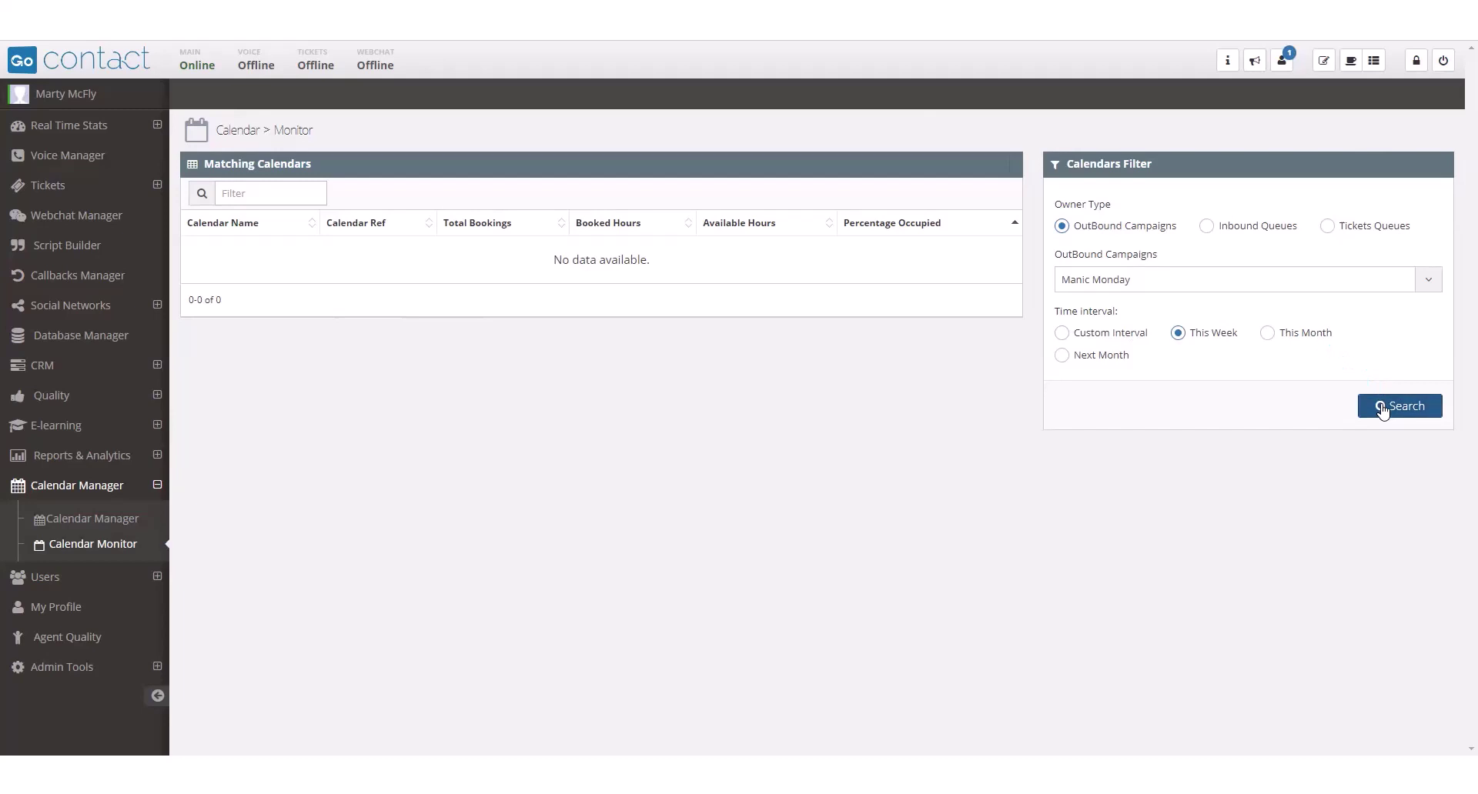